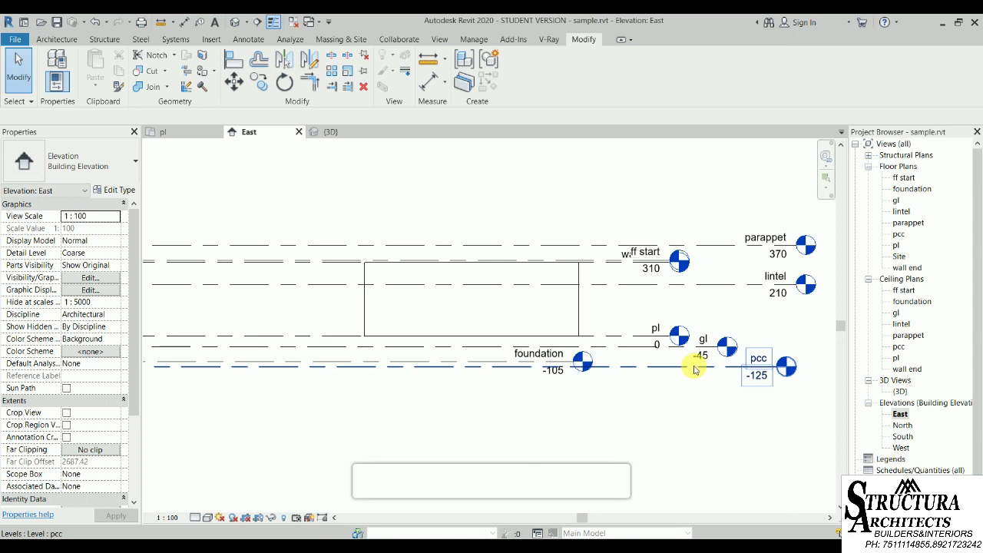
# - Open the pcc floor plan and zoom its empty view with the four elevation markers
pyautogui.doubleClick(899, 235)
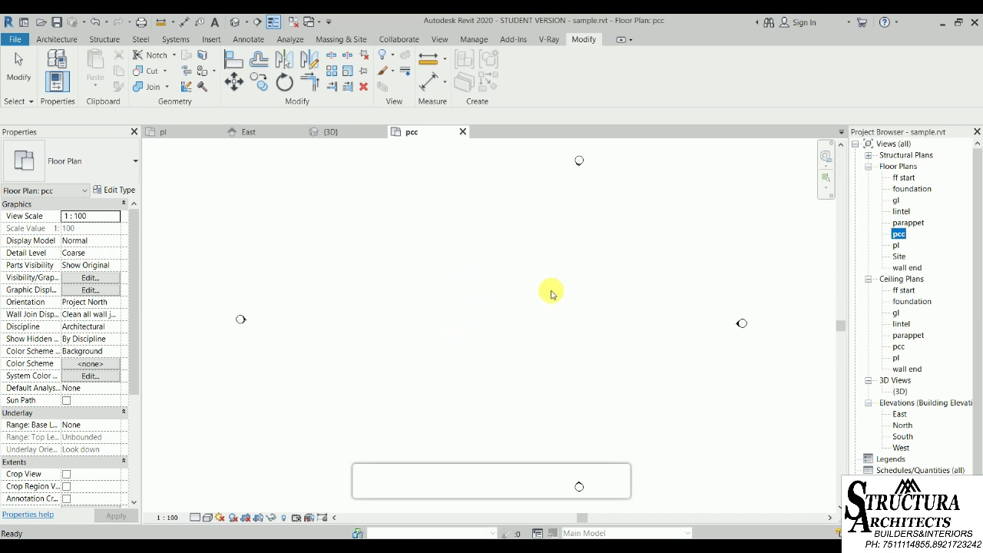
pyautogui.scroll(-2, 529, 323)
pyautogui.scroll(1, 504, 338)
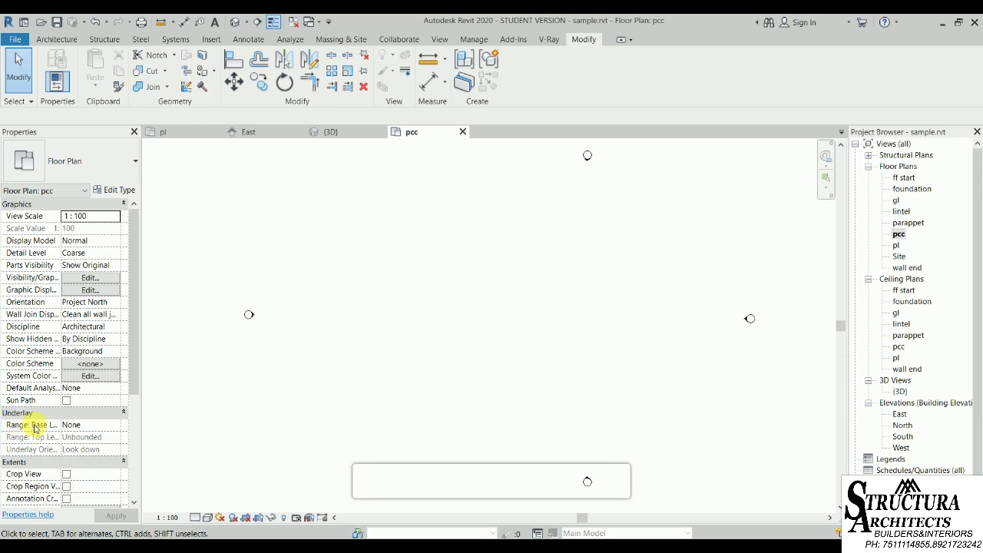
# - Set the pcc plan's Underlay base level to pl and recentre the greyed plan
pyautogui.click(116, 429)
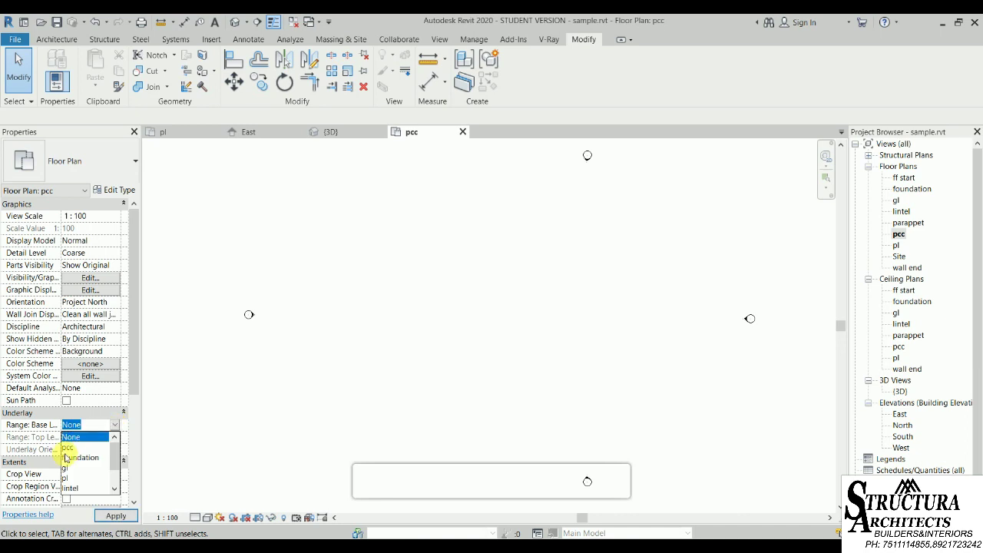
pyautogui.click(68, 478)
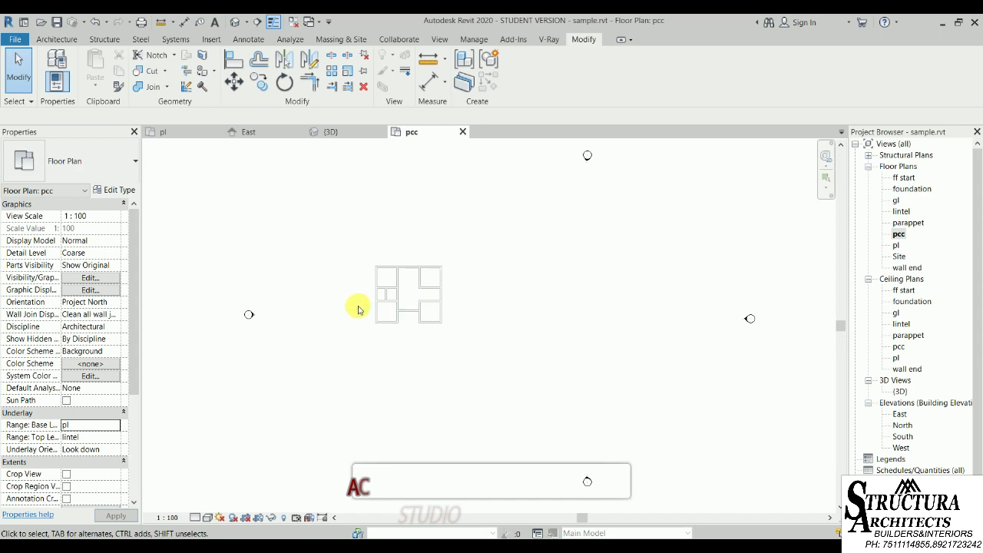
pyautogui.scroll(2, 388, 274)
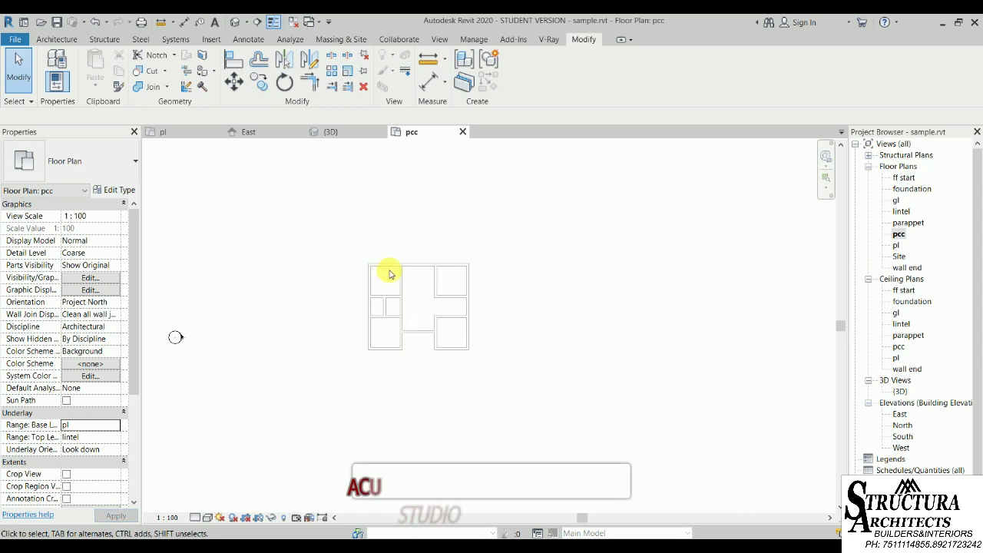
pyautogui.scroll(2, 394, 281)
pyautogui.moveTo(584, 314); pyautogui.dragTo(598, 302, button='middle')
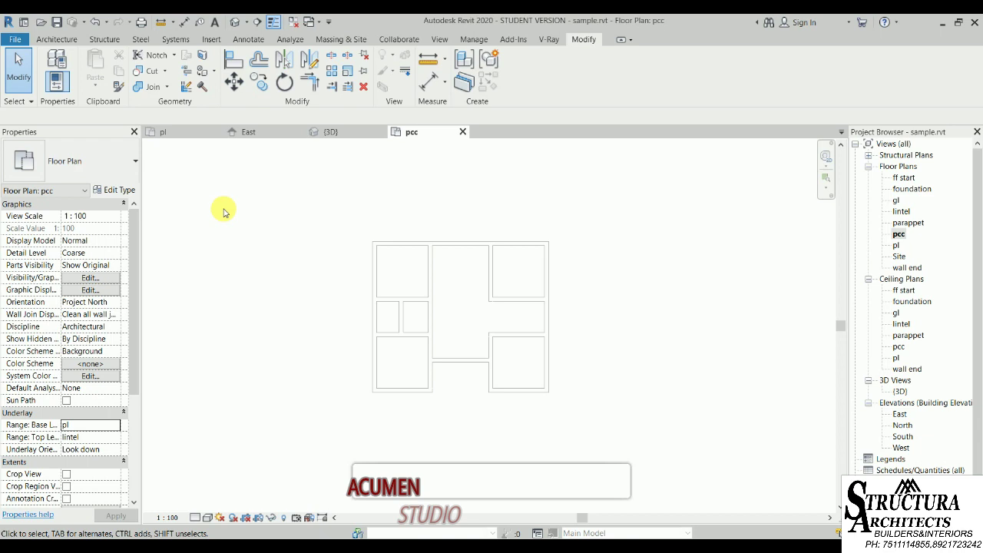
pyautogui.click(54, 40)
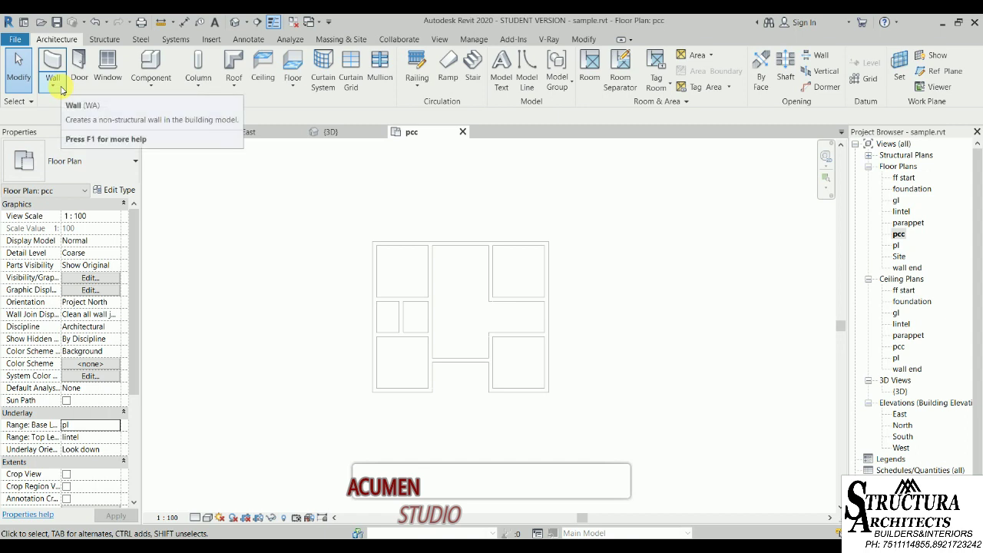
pyautogui.moveTo(52, 71)
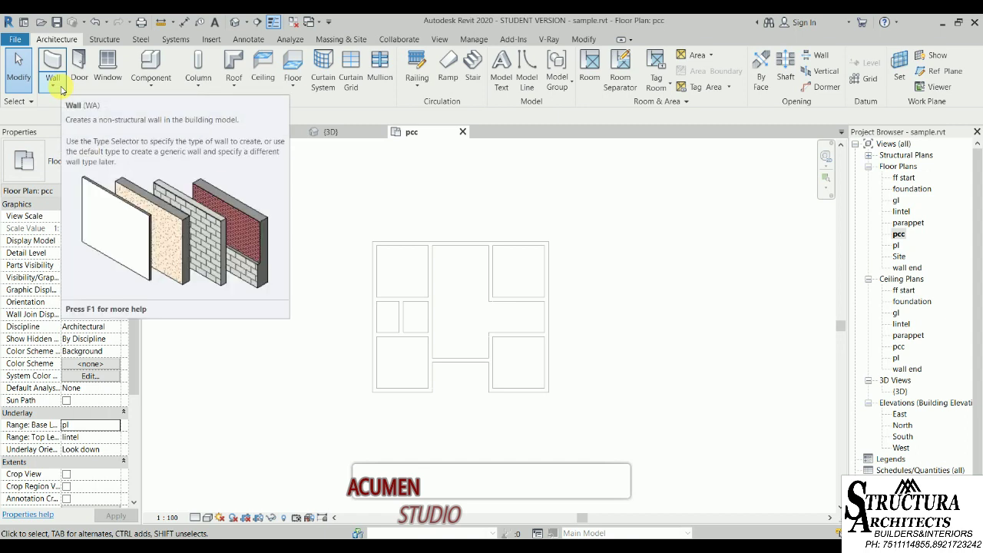
# - Duplicate the current wall type as 'basement' with a 45.00 structure layer
pyautogui.click(61, 90)
pyautogui.click(80, 115)
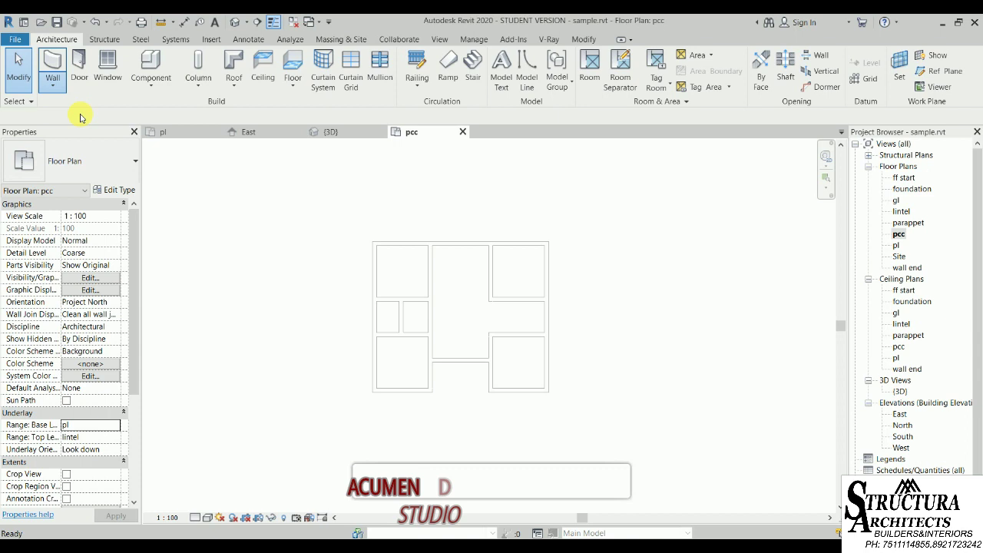
pyautogui.click(119, 191)
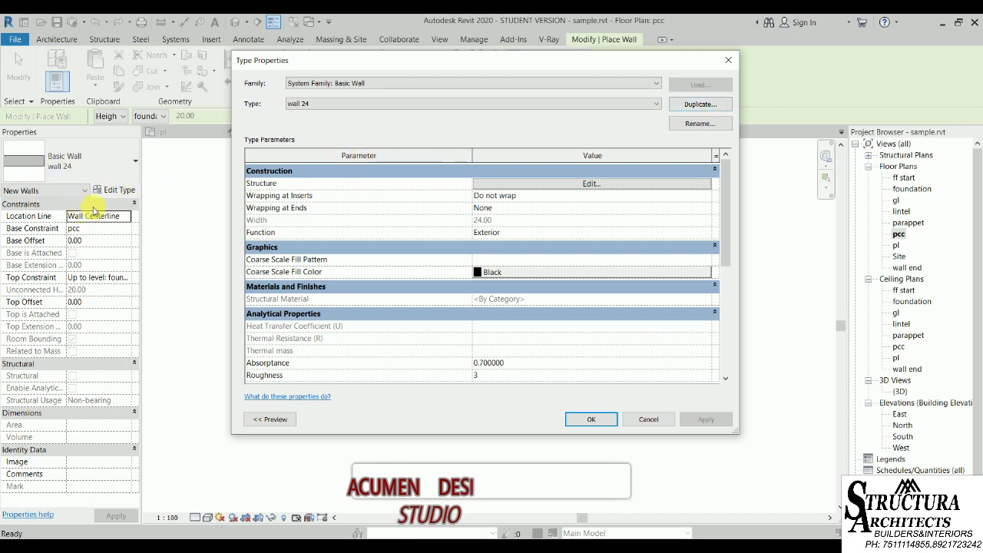
pyautogui.click(711, 106)
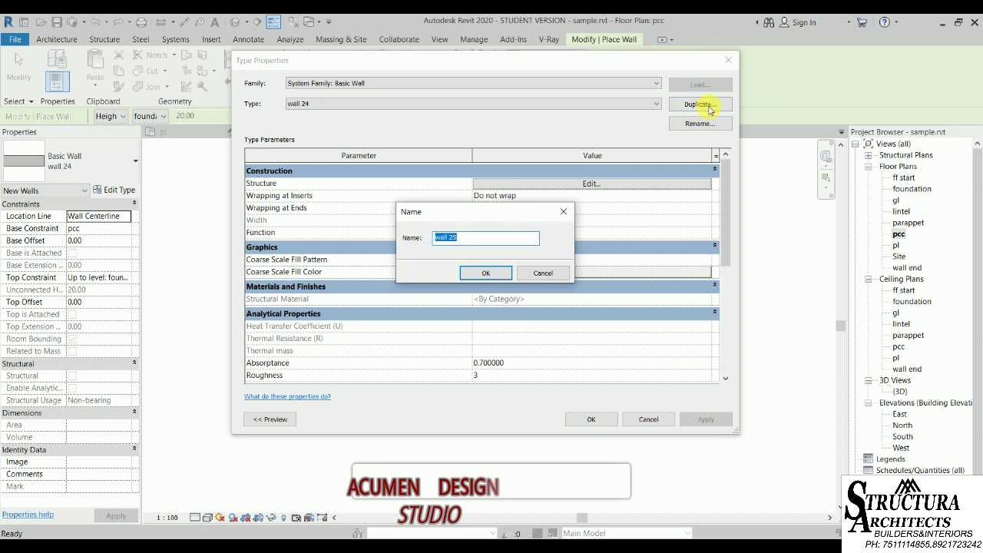
pyautogui.write('basement')
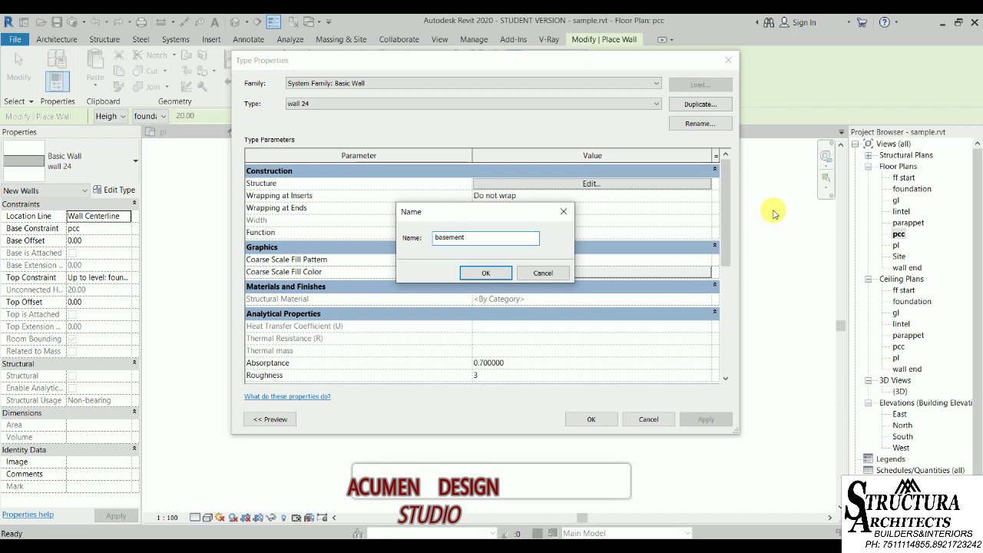
pyautogui.click(484, 274)
pyautogui.click(518, 187)
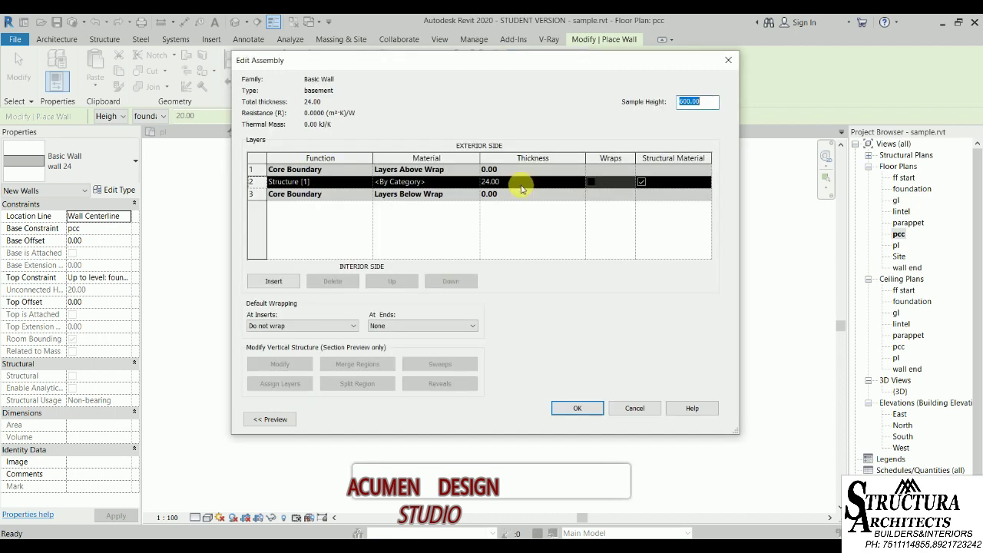
pyautogui.click(587, 408)
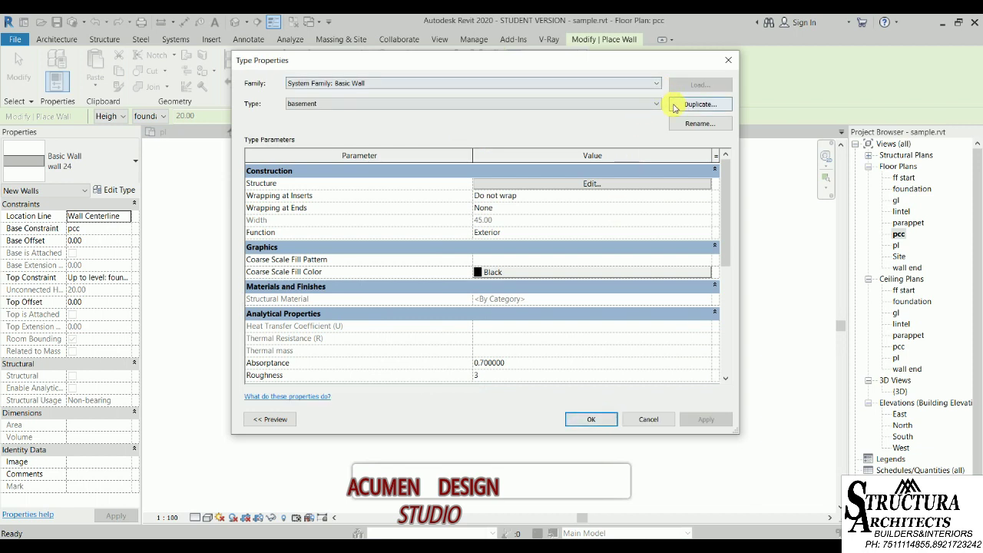
# - Duplicate basement as a 'foundation' wall type with a 60.00 structure thickness
pyautogui.click(700, 103)
pyautogui.write('f')
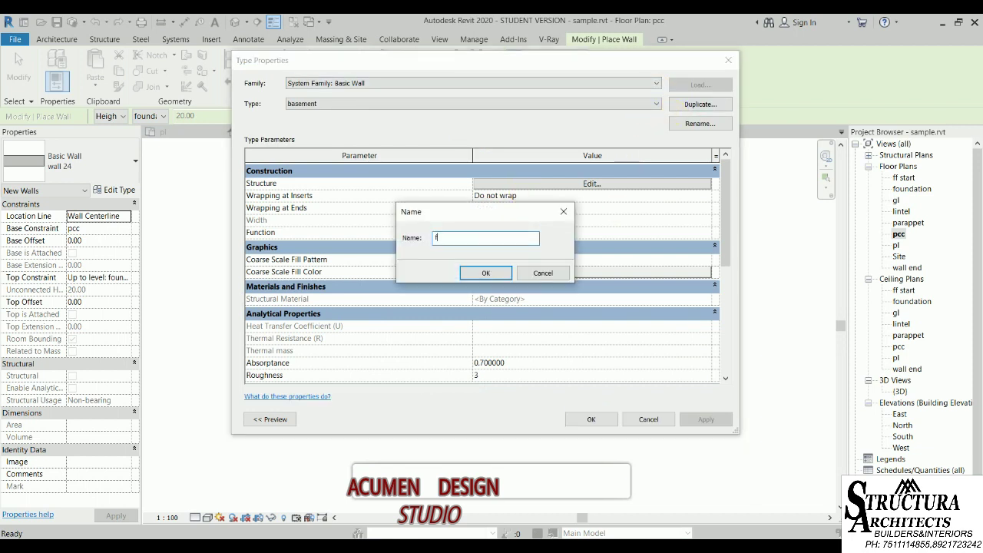
pyautogui.write('oundation')
pyautogui.click(484, 271)
pyautogui.click(531, 185)
pyautogui.click(525, 181)
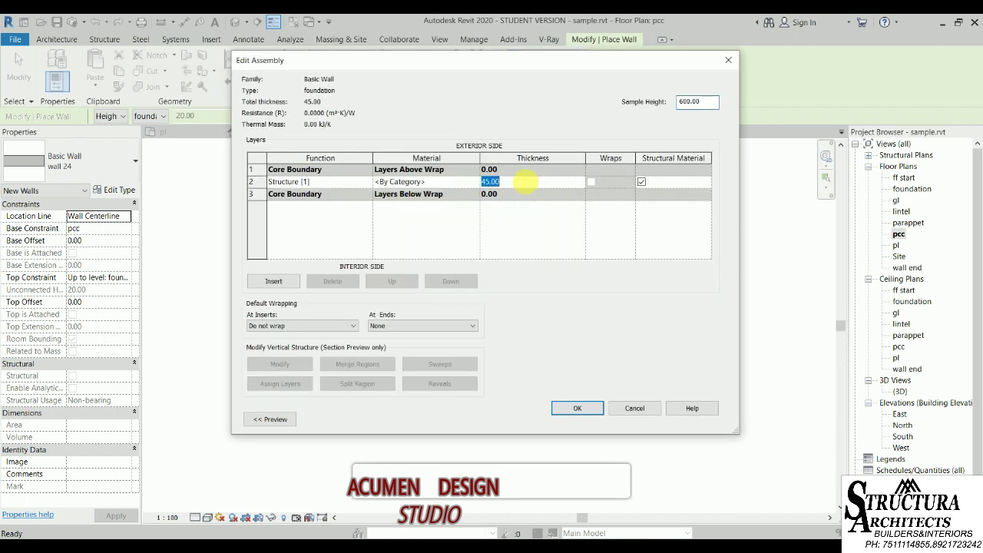
pyautogui.write('0')
pyautogui.click(573, 407)
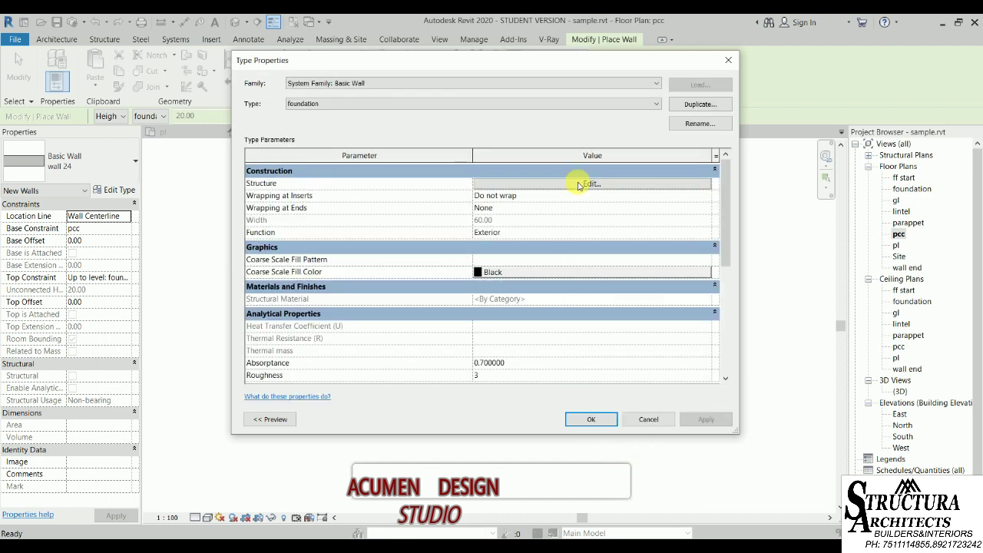
# - Duplicate foundation as a 'pcc' wall type 80.00 thick and close Type Properties
pyautogui.click(700, 104)
pyautogui.write('p')
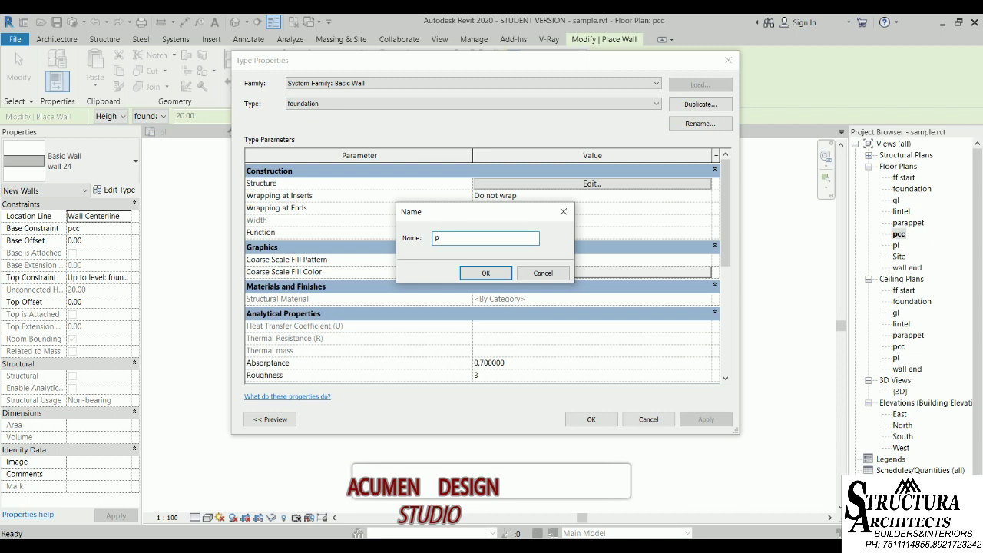
pyautogui.click(486, 272)
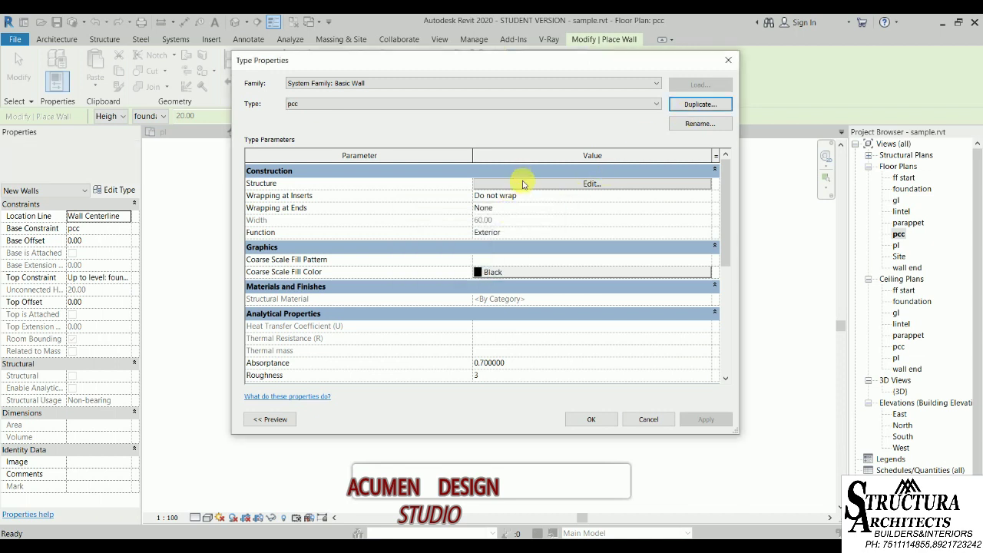
pyautogui.click(590, 184)
pyautogui.click(515, 183)
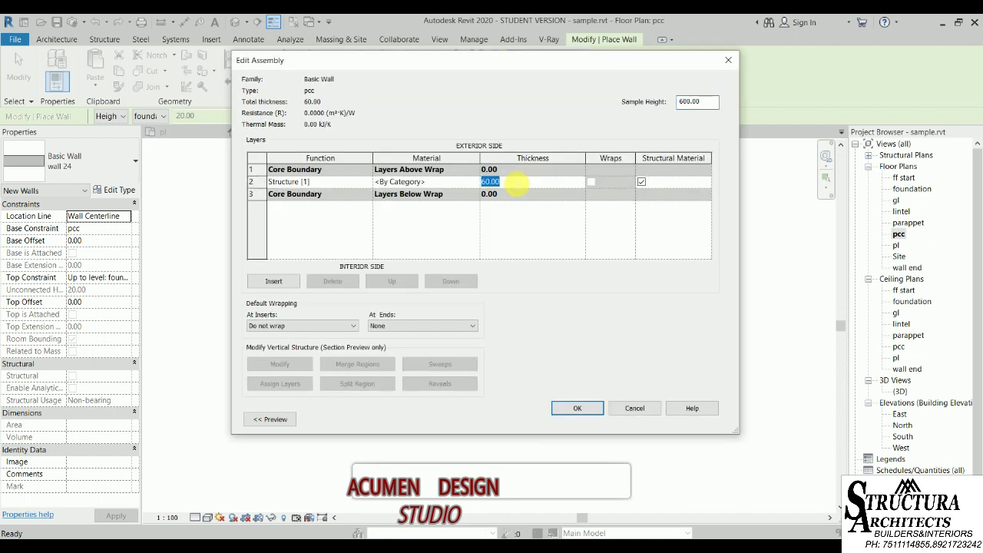
pyautogui.click(592, 406)
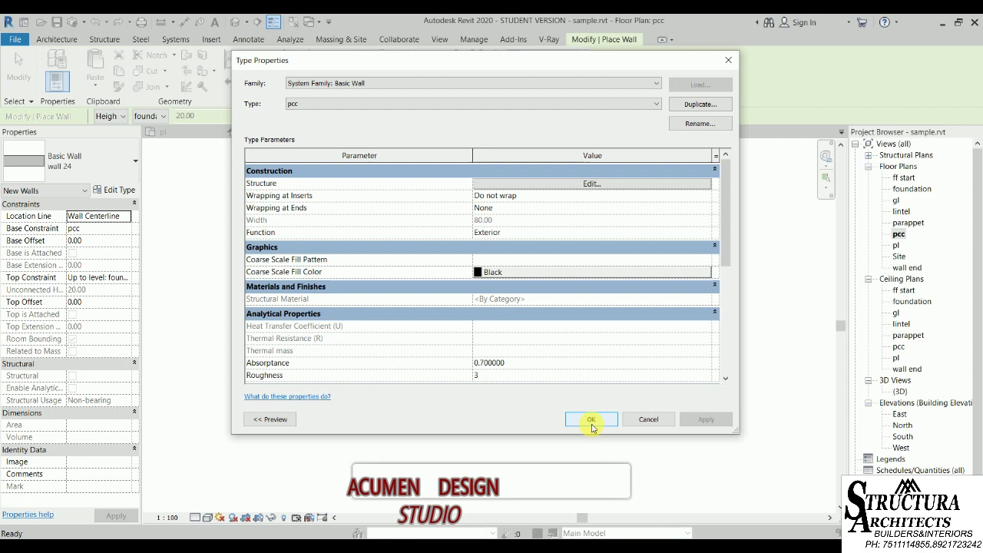
pyautogui.click(591, 419)
# - Restart the Wall tool using Stacked Wall: Exterior - Brick Over Block w Metal Stud
pyautogui.click(91, 163)
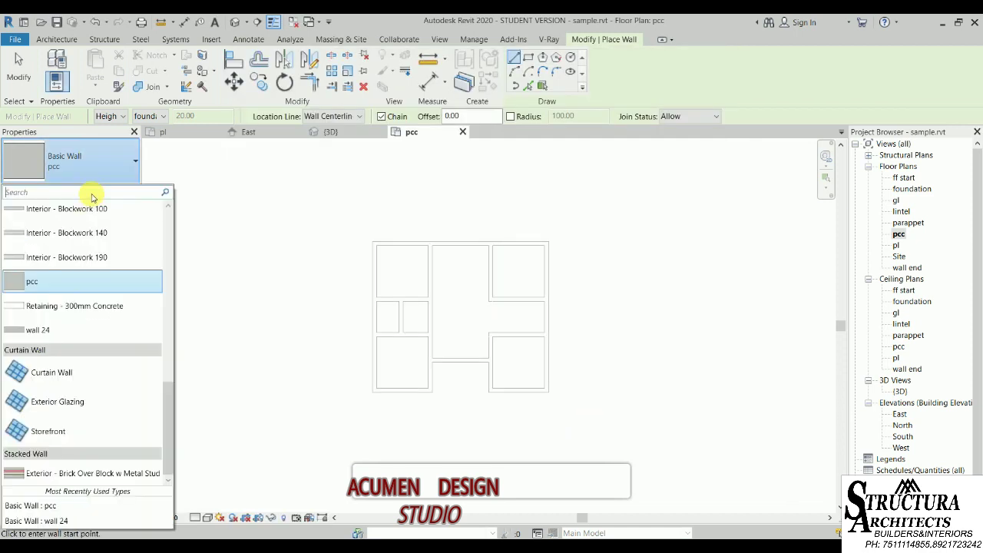
pyautogui.scroll(2, 67, 288)
pyautogui.scroll(1, 66, 288)
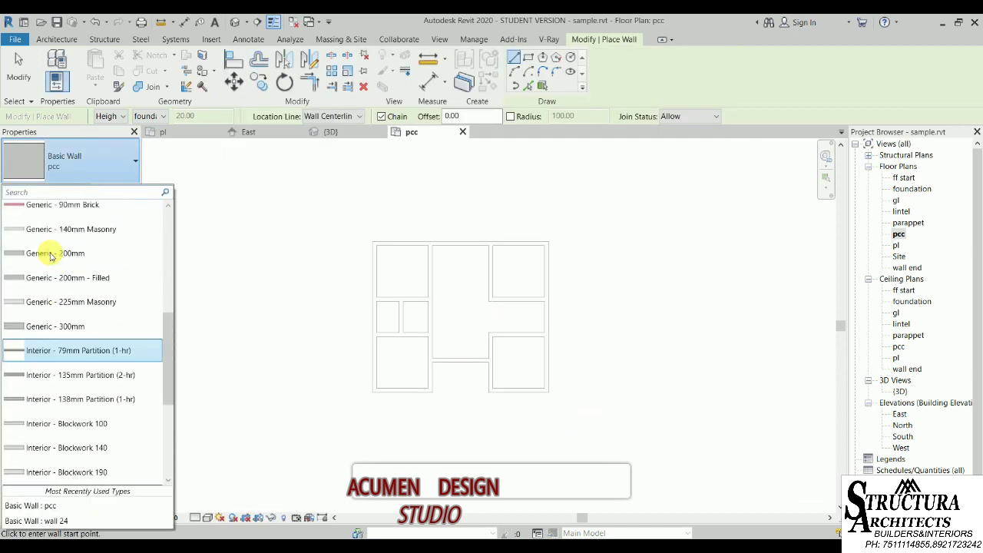
pyautogui.scroll(2, 61, 288)
pyautogui.scroll(5, 42, 265)
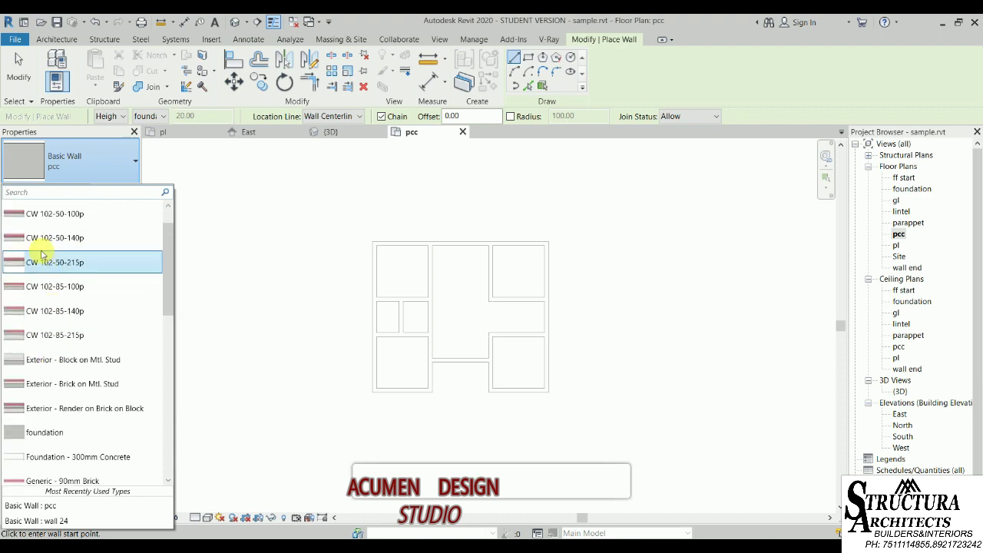
pyautogui.scroll(3, 35, 242)
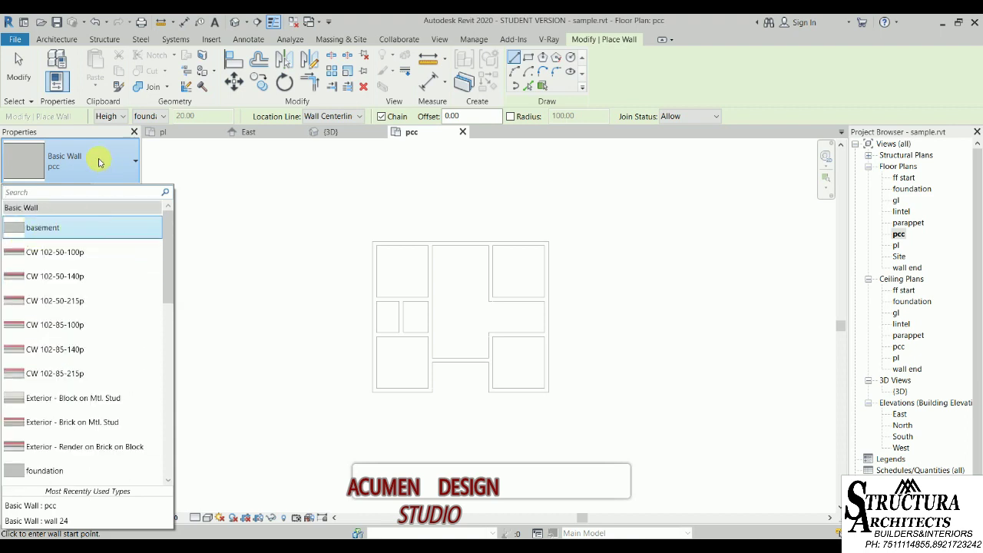
pyautogui.click(331, 213)
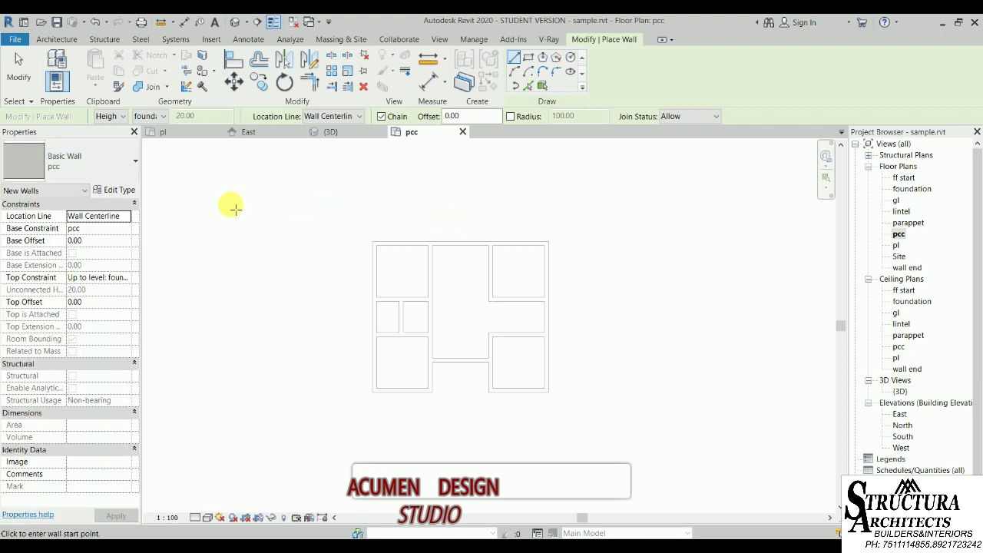
pyautogui.press('Escape')
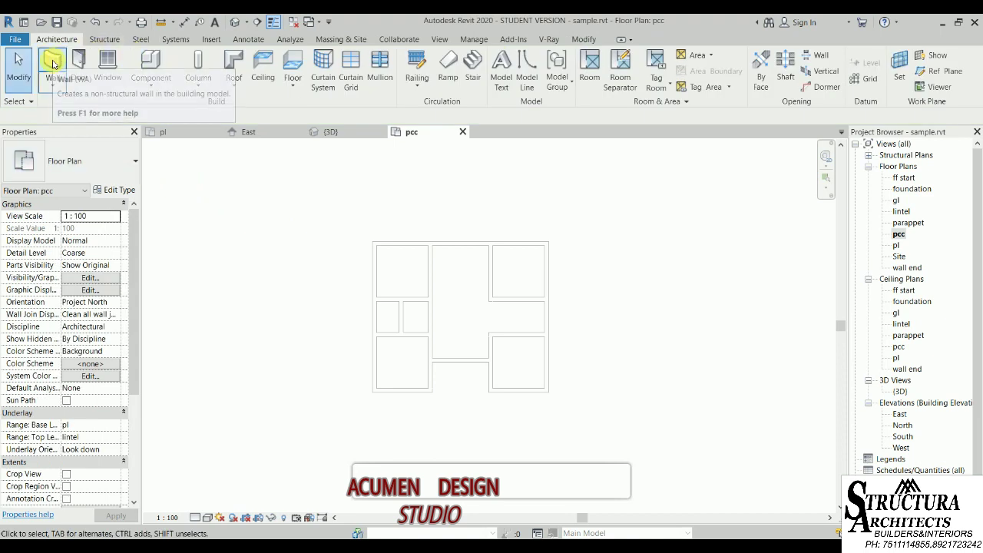
pyautogui.click(52, 63)
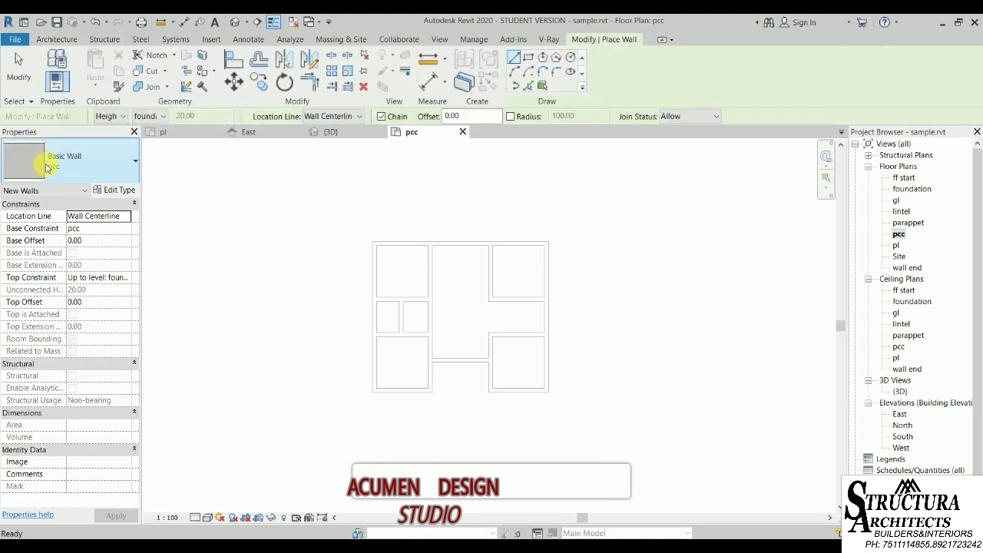
pyautogui.click(90, 157)
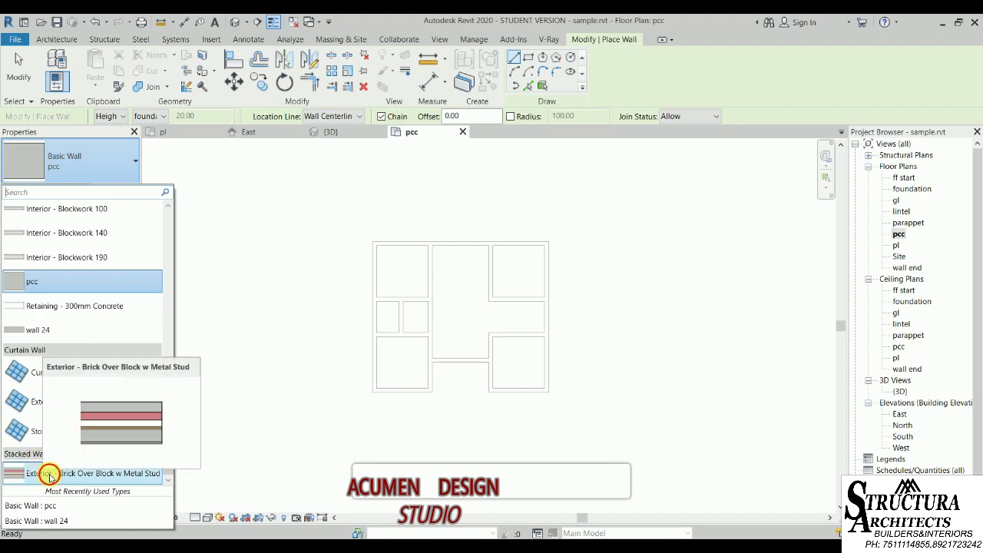
pyautogui.click(48, 474)
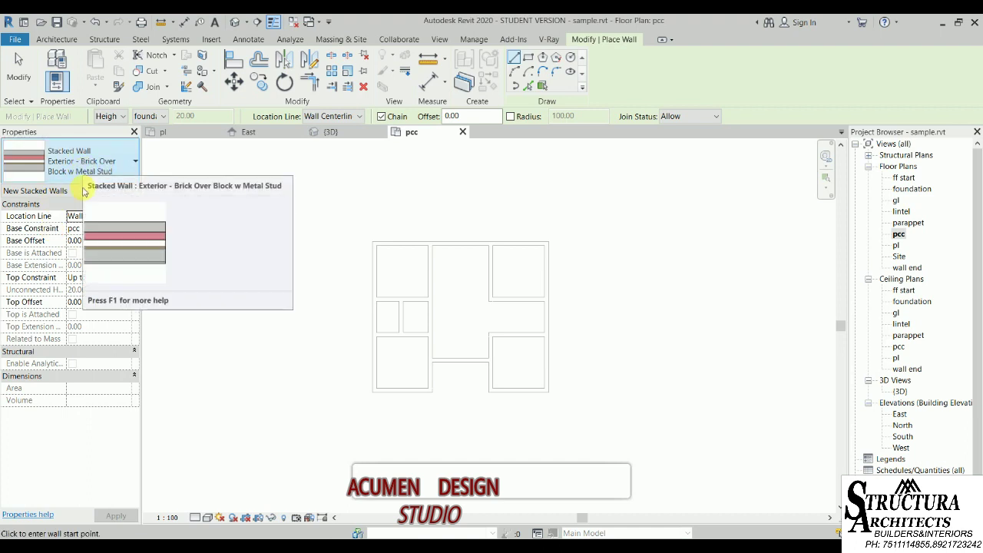
# - Duplicate the stacked wall type as 'new' and insert a third row into its stack
pyautogui.click(128, 192)
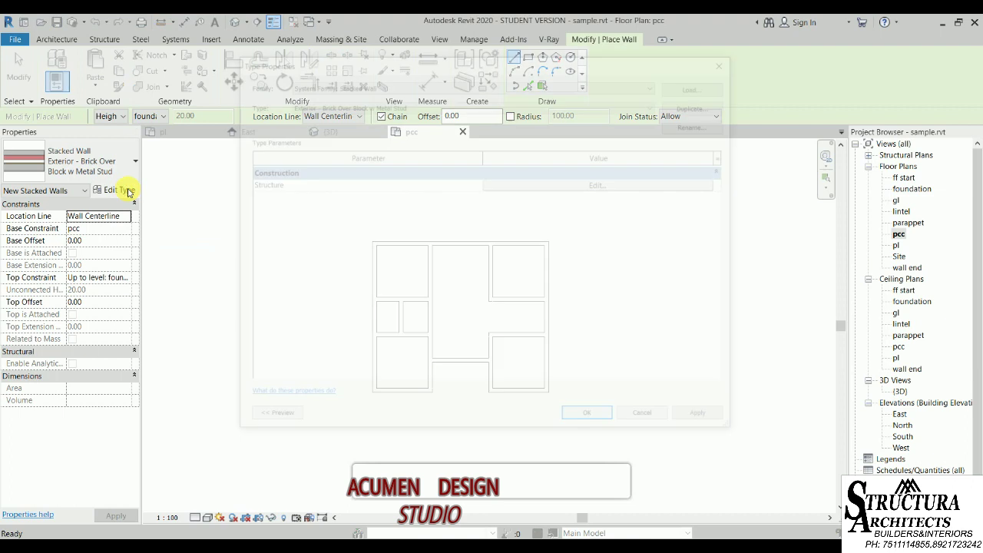
pyautogui.click(703, 103)
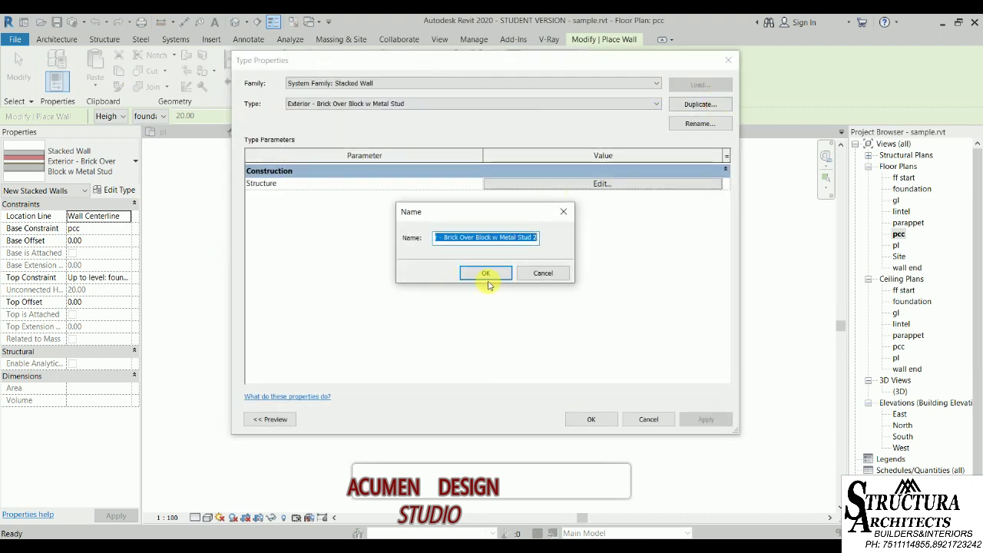
pyautogui.write('new')
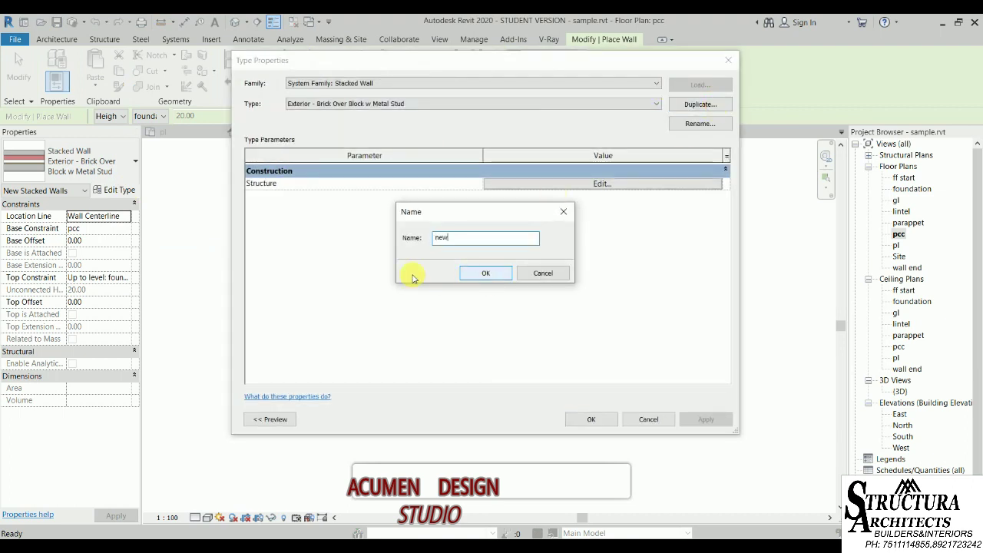
pyautogui.click(479, 273)
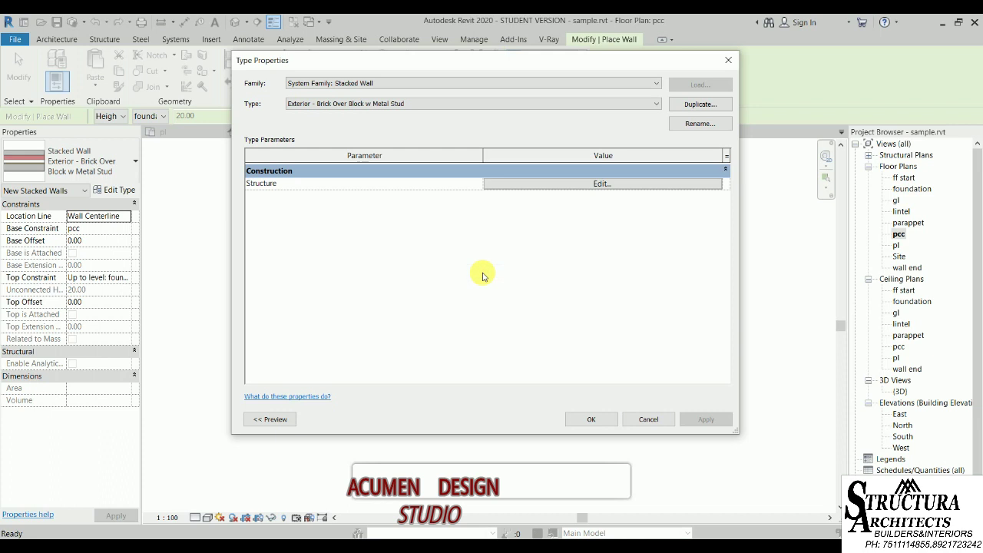
pyautogui.click(601, 185)
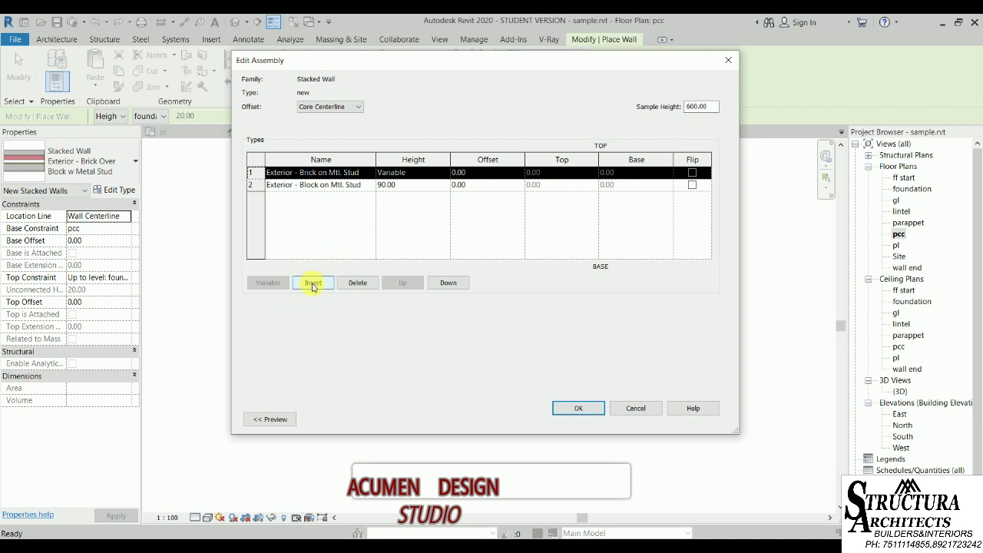
pyautogui.click(312, 284)
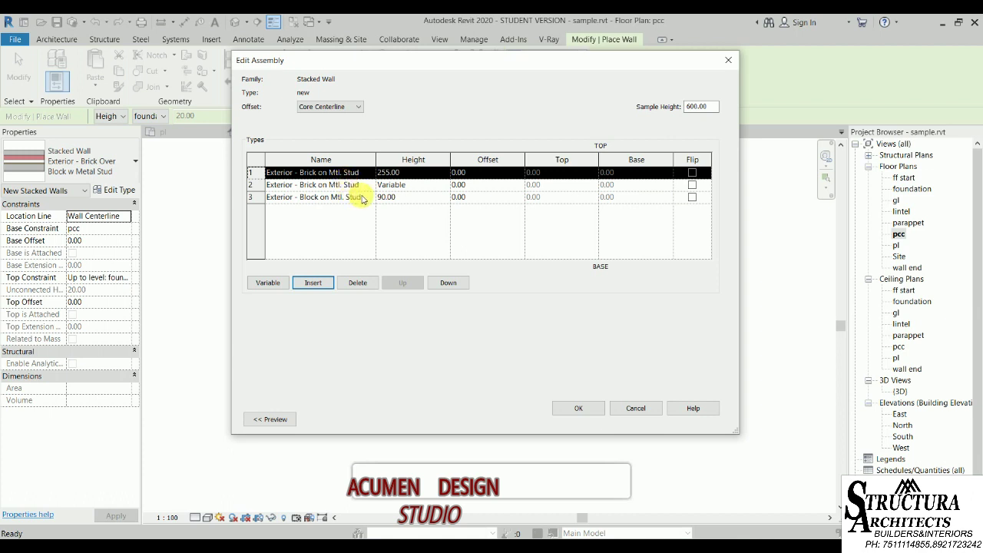
# - Move the variable-height Brick on Mtl. Stud row up to the top of the stack
pyautogui.click(374, 185)
pyautogui.click(371, 185)
pyautogui.click(371, 186)
pyautogui.click(369, 185)
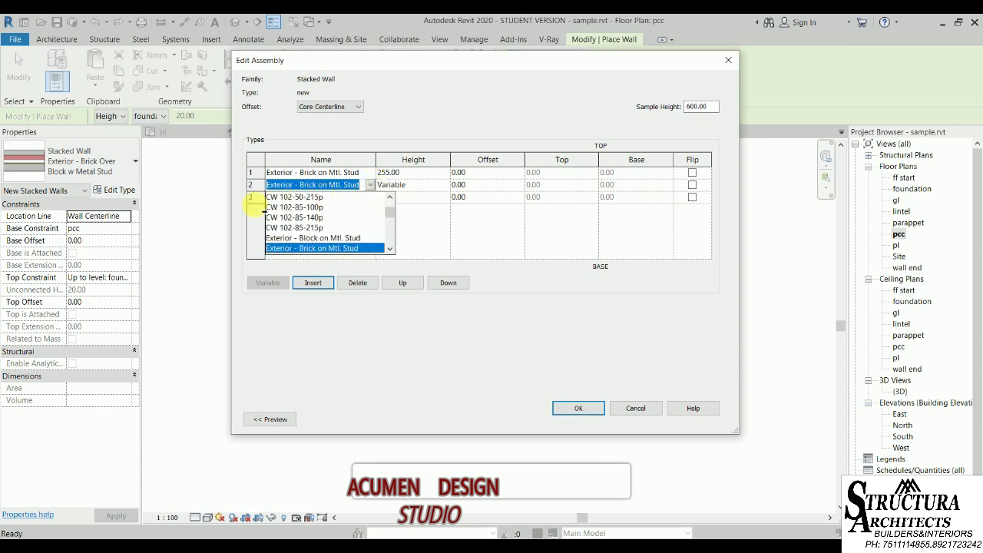
pyautogui.click(252, 197)
pyautogui.click(250, 187)
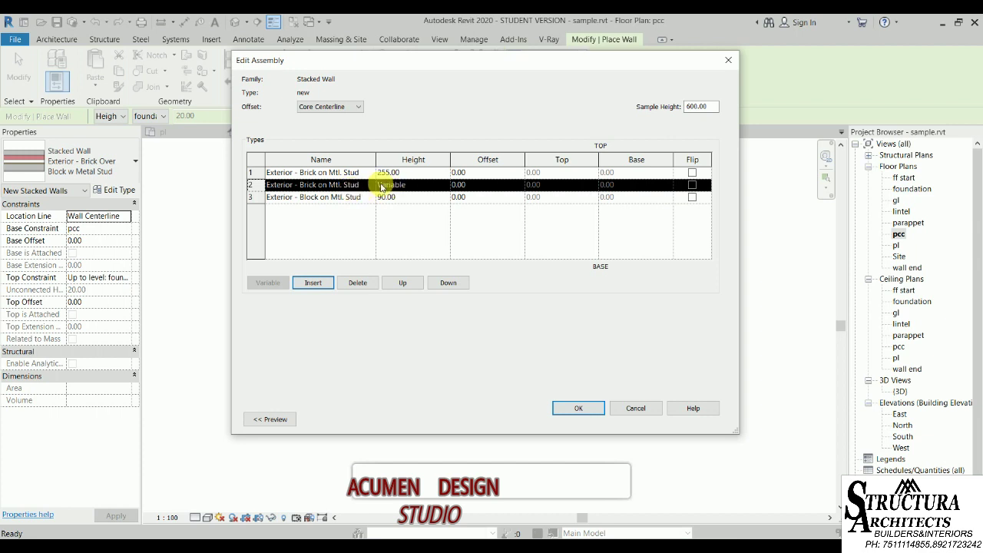
pyautogui.click(403, 282)
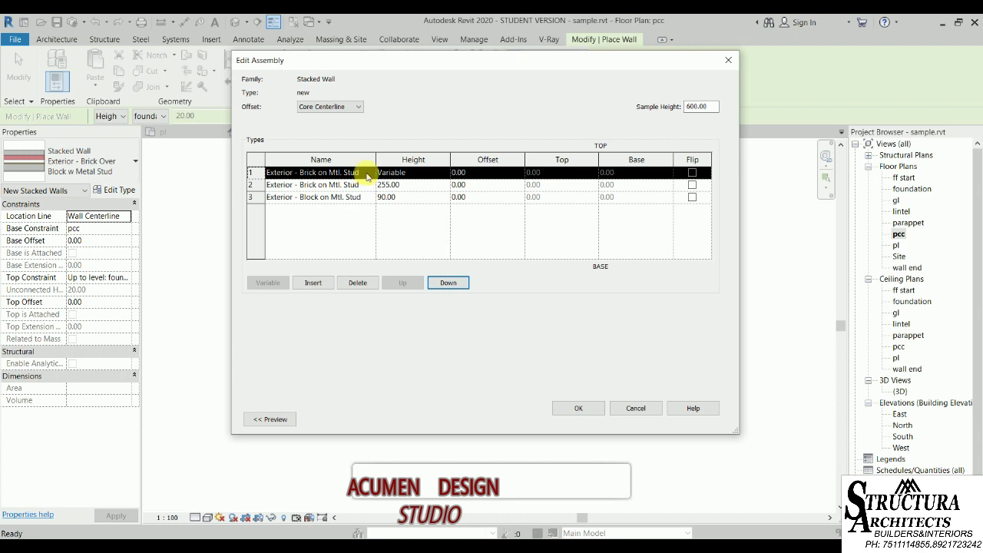
# - Assign the three stack rows the wall types basement, foundation and pcc
pyautogui.click(367, 174)
pyautogui.click(370, 172)
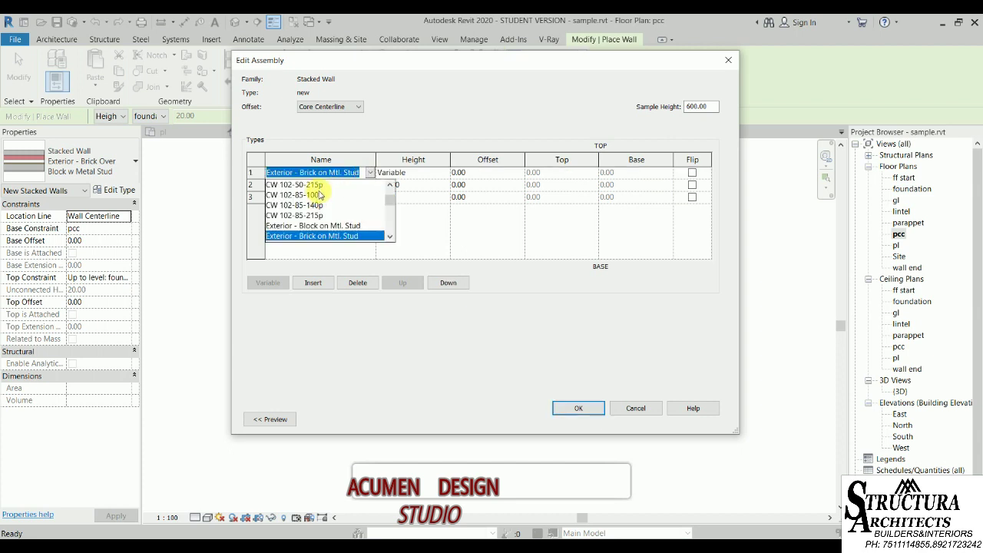
pyautogui.scroll(-1, 322, 214)
pyautogui.scroll(-1, 316, 219)
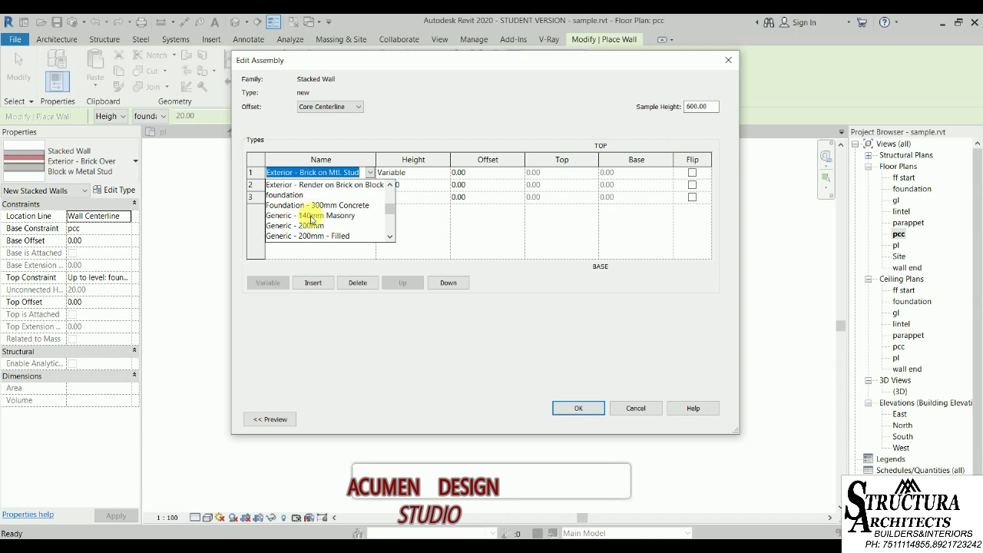
pyautogui.scroll(1, 306, 203)
pyautogui.scroll(-1, 305, 217)
pyautogui.scroll(1, 290, 198)
pyautogui.scroll(1, 290, 198)
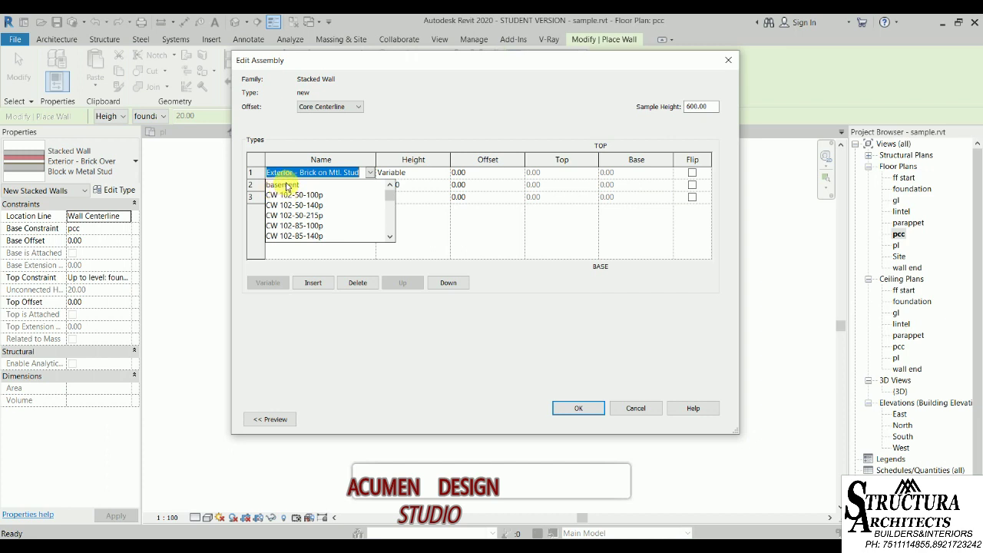
pyautogui.click(287, 186)
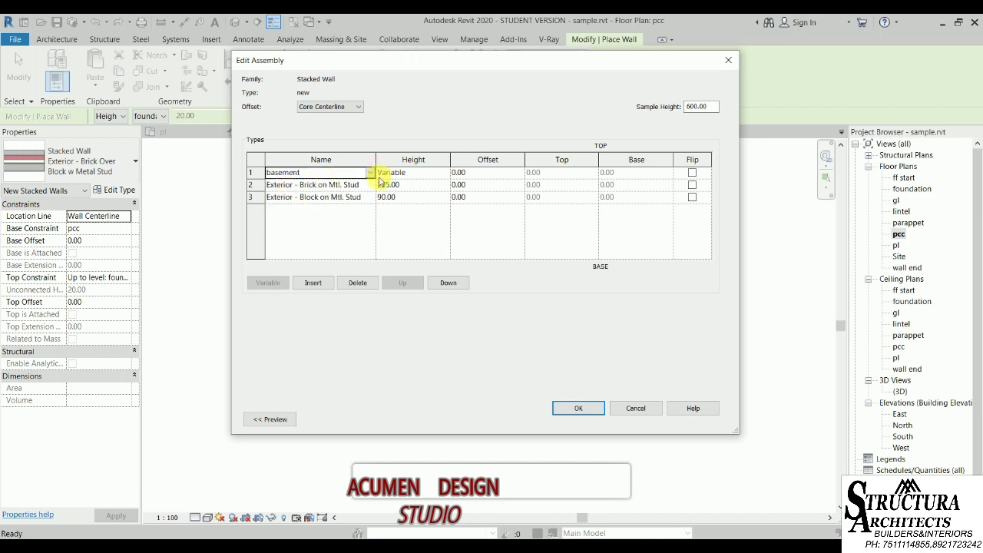
pyautogui.click(369, 187)
pyautogui.scroll(-1, 284, 219)
pyautogui.scroll(-1, 285, 219)
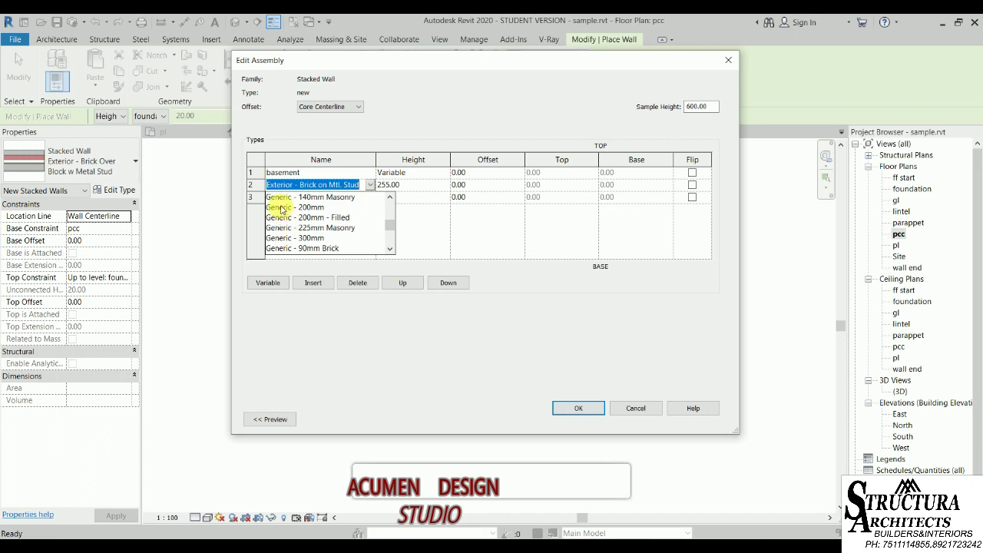
pyautogui.scroll(2, 284, 219)
pyautogui.click(284, 237)
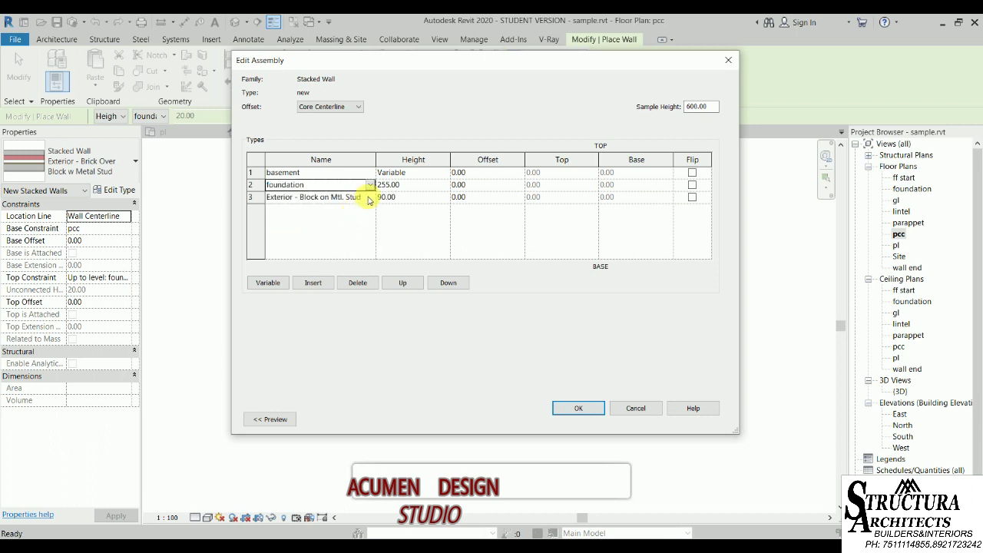
pyautogui.click(363, 198)
pyautogui.scroll(-3, 303, 246)
pyautogui.scroll(-3, 296, 260)
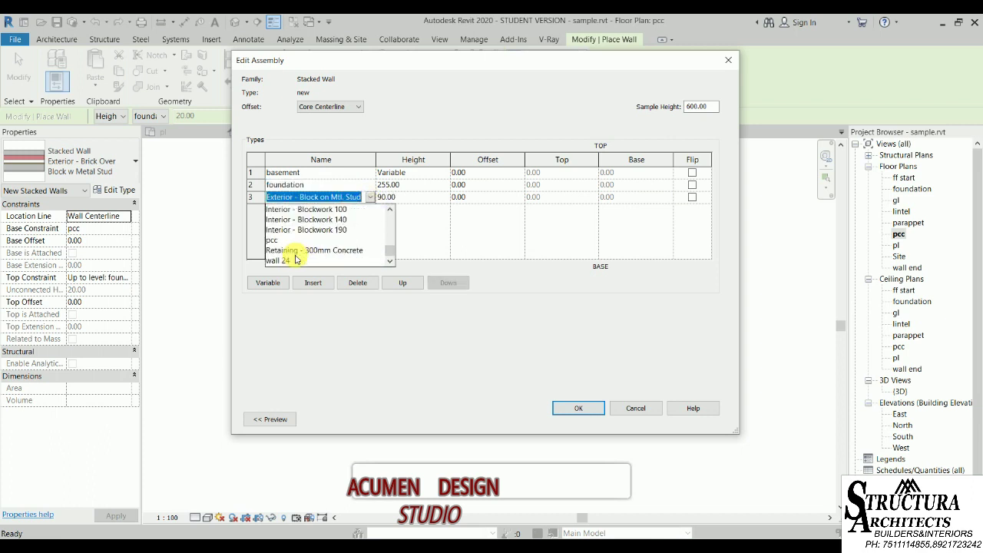
pyautogui.click(283, 240)
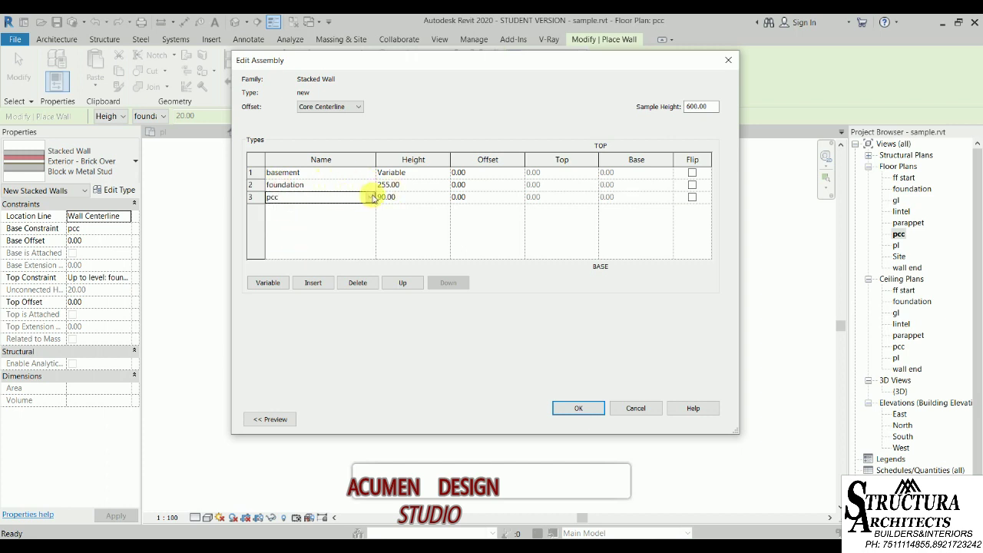
# - Give the foundation row height 60 and the pcc row 20, then confirm both dialogs
pyautogui.click(415, 191)
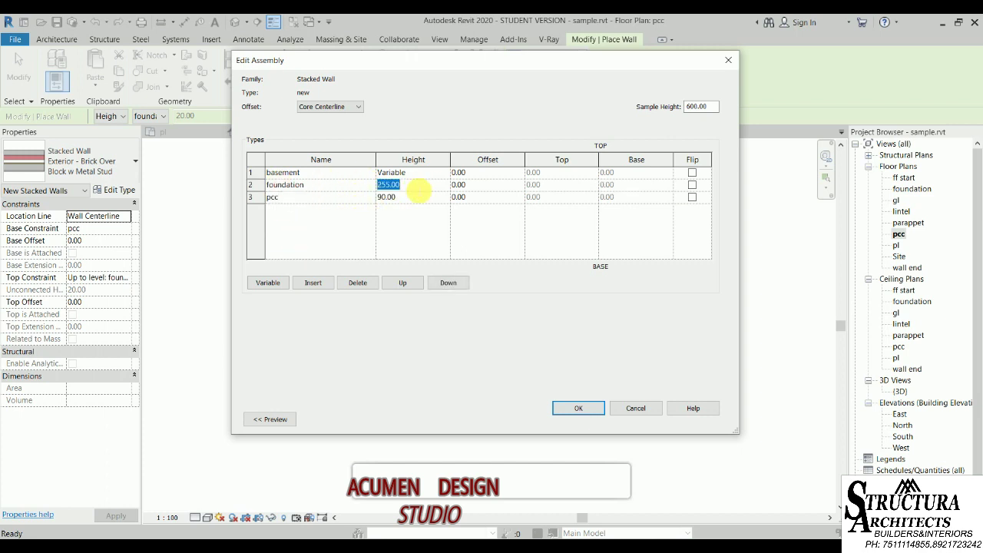
pyautogui.click(411, 202)
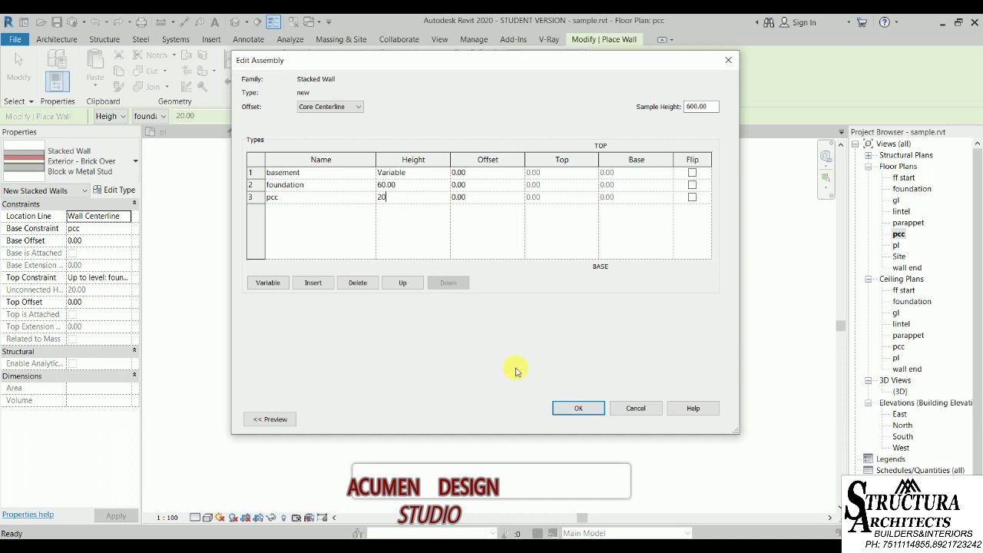
pyautogui.write('20')
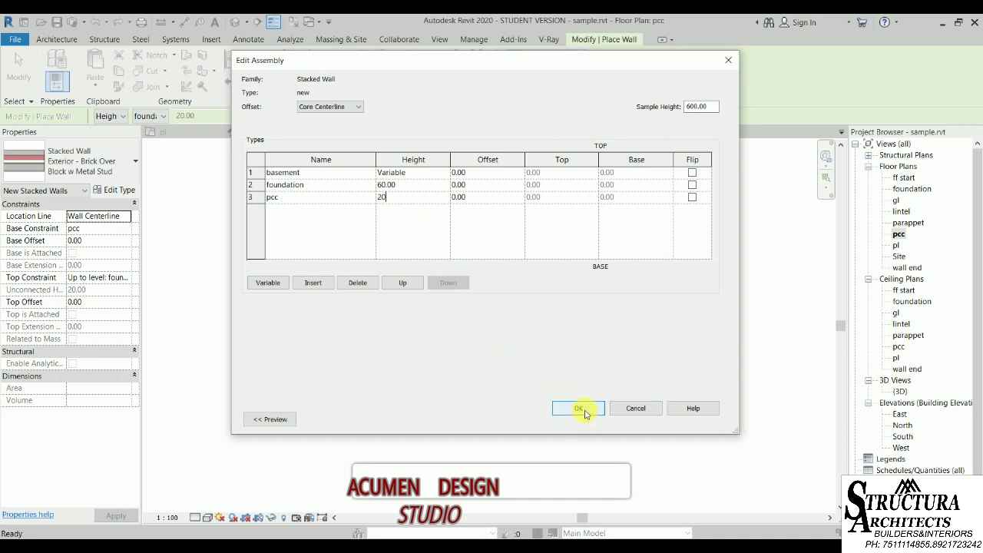
pyautogui.click(585, 413)
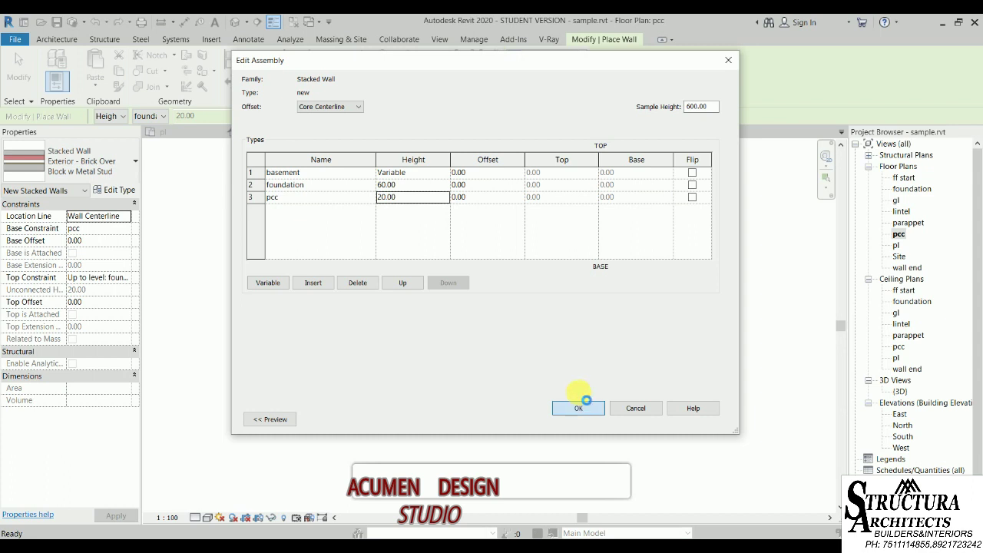
pyautogui.click(582, 418)
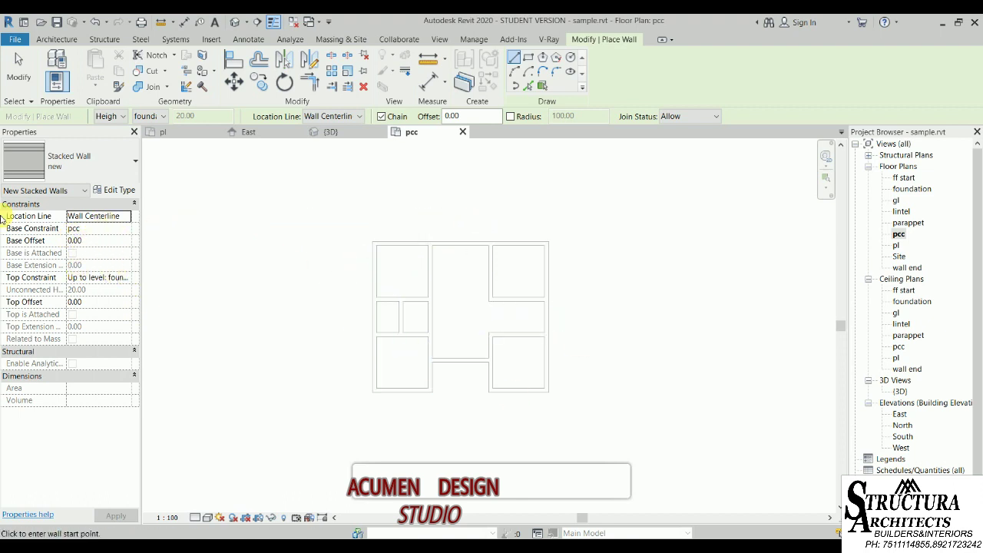
# - Set the wall's Top Constraint to 'Up to level: pl'
pyautogui.click(126, 279)
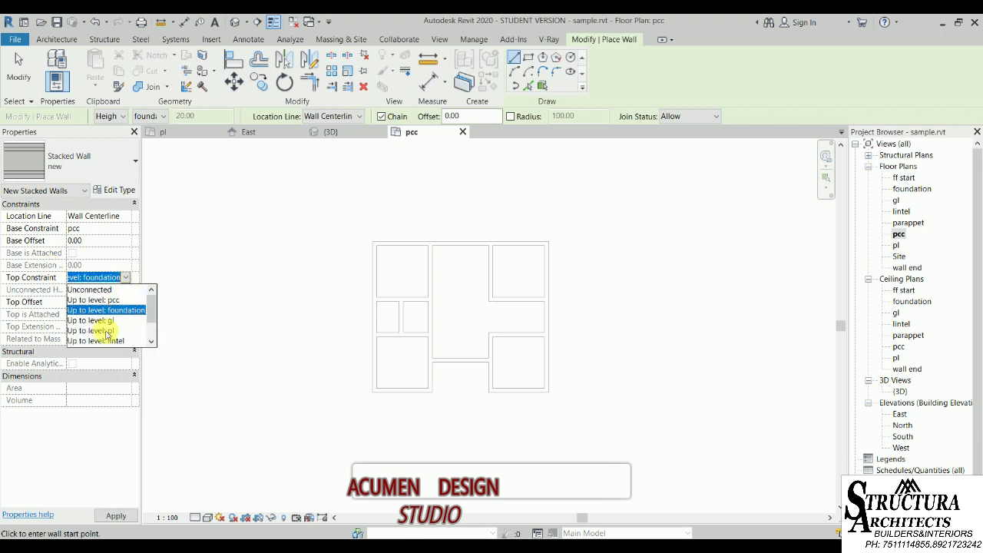
pyautogui.click(96, 327)
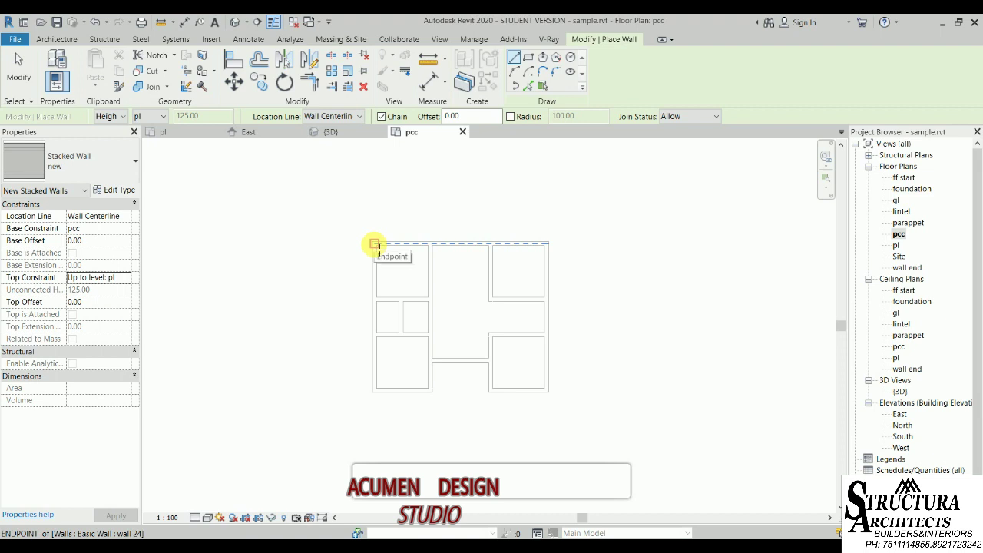
# - Draw a stacked wall along the plan's top edge and partway down the right side
pyautogui.click(374, 245)
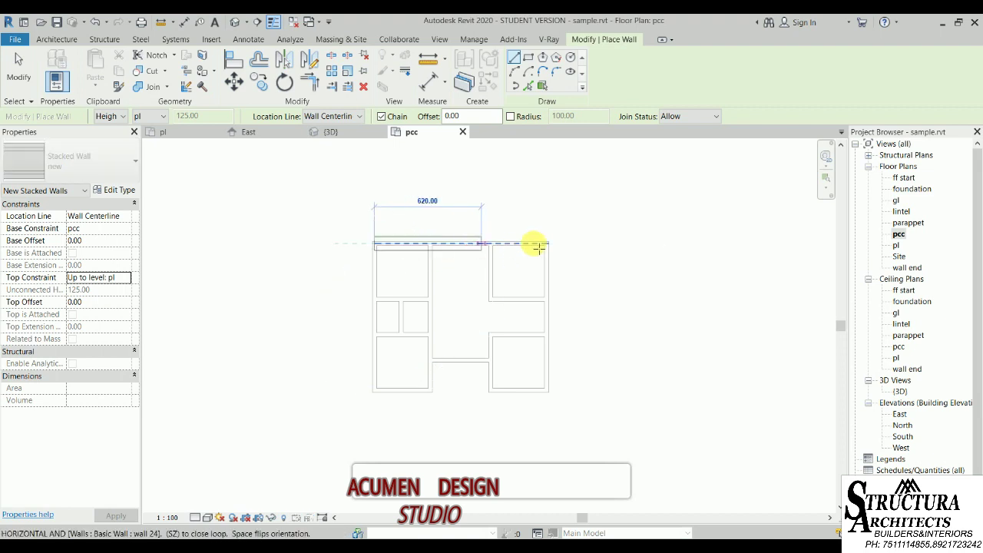
pyautogui.click(549, 244)
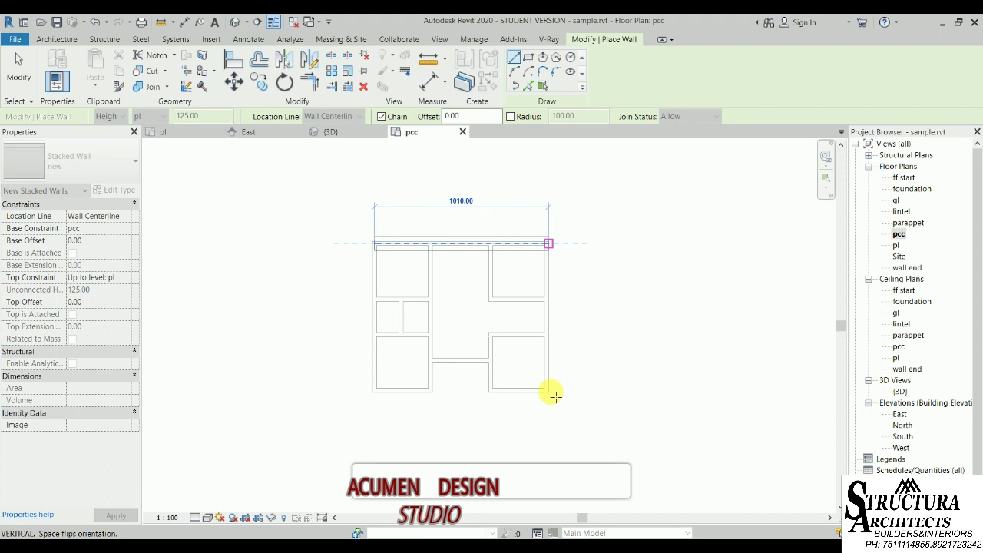
pyautogui.scroll(1, 544, 391)
pyautogui.scroll(1, 547, 391)
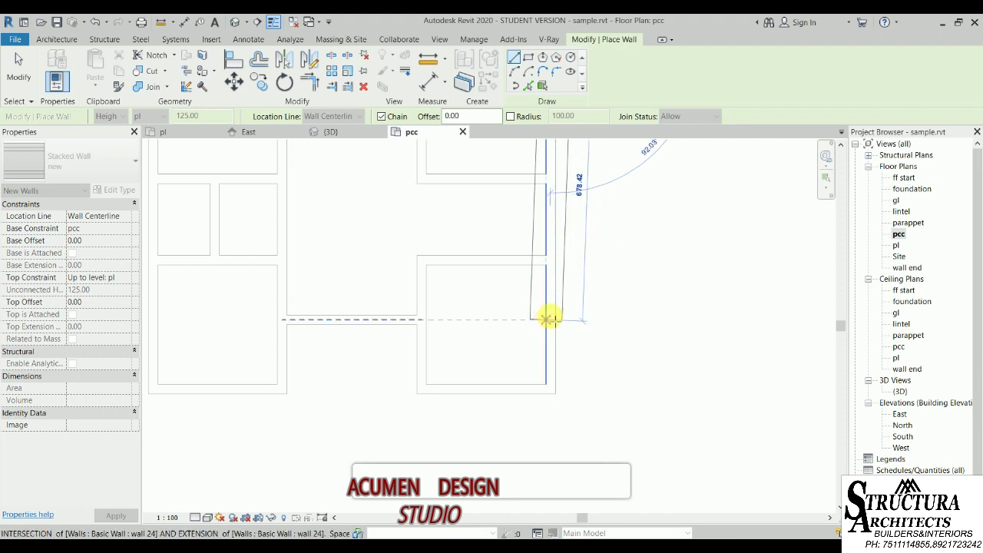
pyautogui.click(556, 320)
pyautogui.press('Escape')
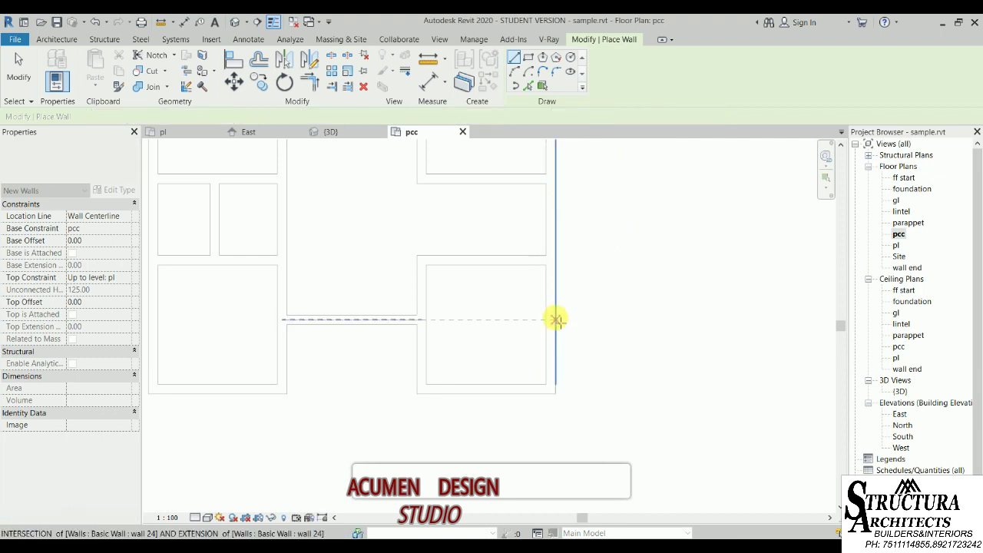
# - Draw stacked walls down the right edge, along the bottom and up the left side
pyautogui.click(555, 157)
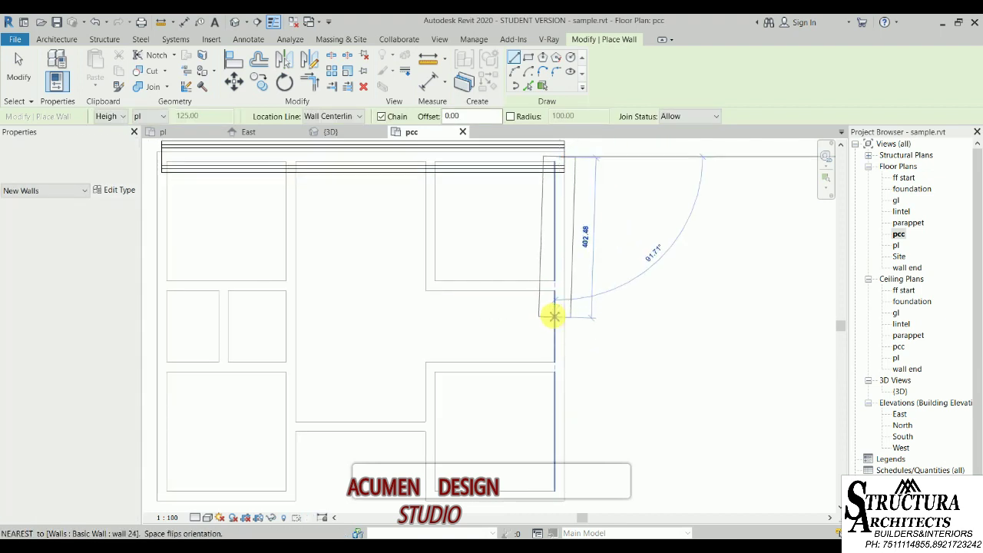
pyautogui.moveTo(554, 316); pyautogui.dragTo(527, 253, button='middle')
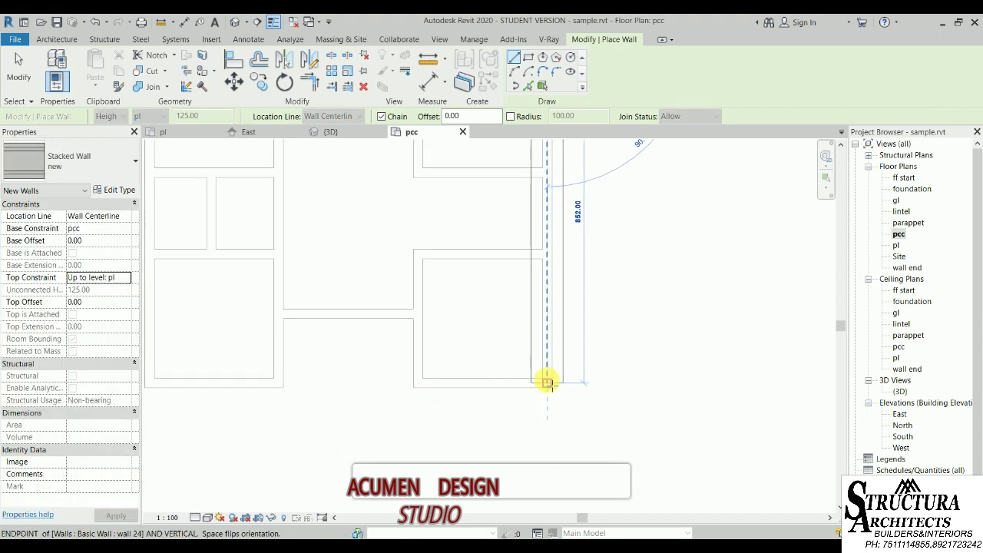
pyautogui.click(547, 382)
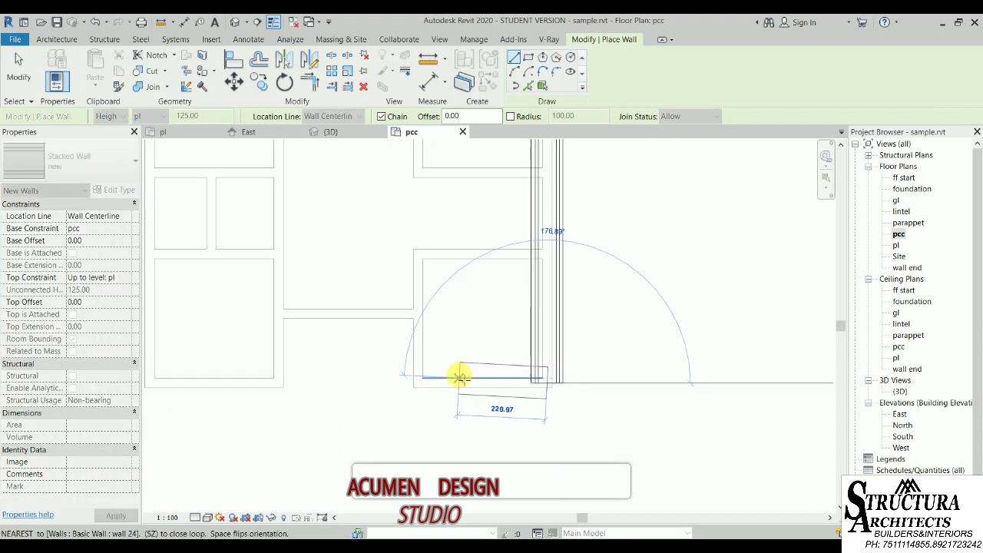
pyautogui.moveTo(202, 382); pyautogui.dragTo(327, 386, button='middle')
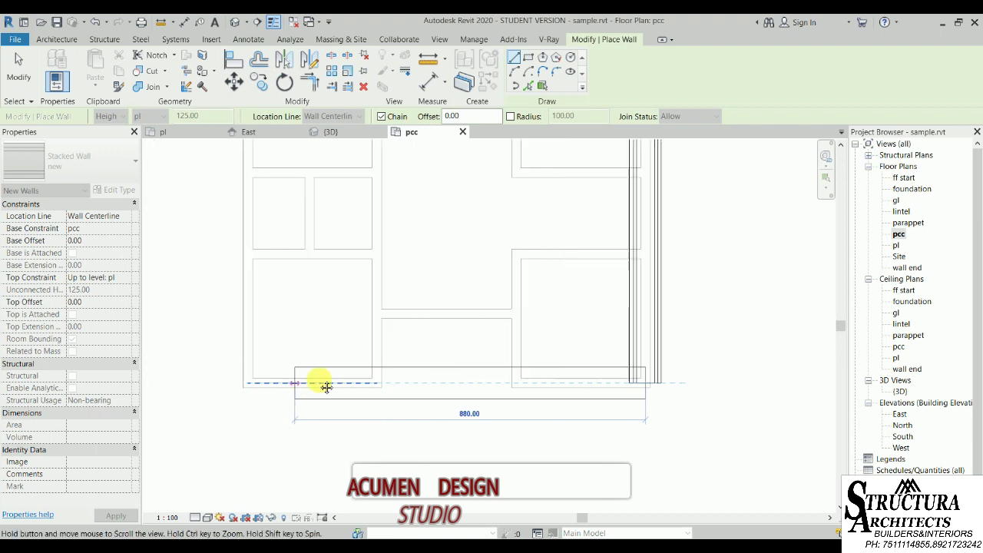
pyautogui.click(298, 313)
pyautogui.moveTo(310, 309); pyautogui.dragTo(300, 439, button='middle')
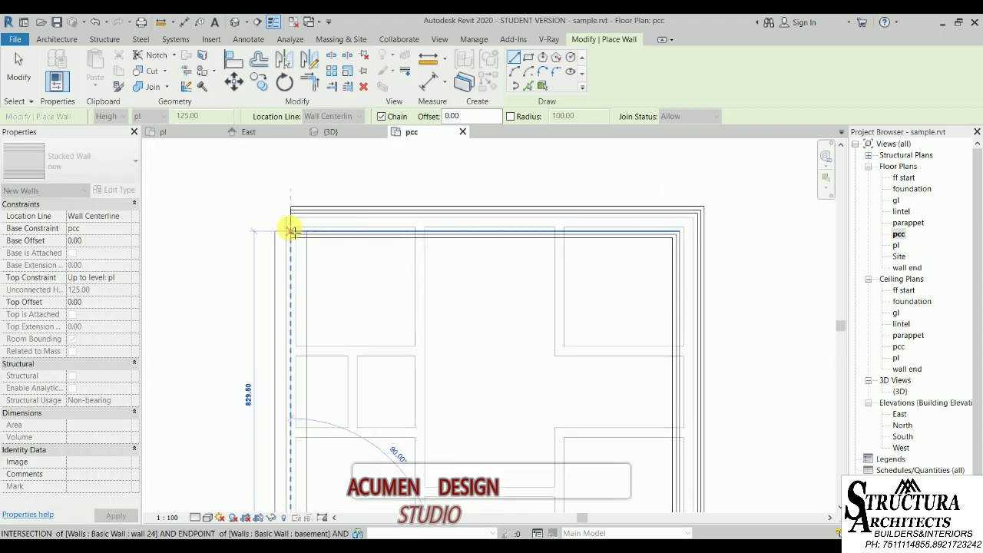
pyautogui.click(291, 230)
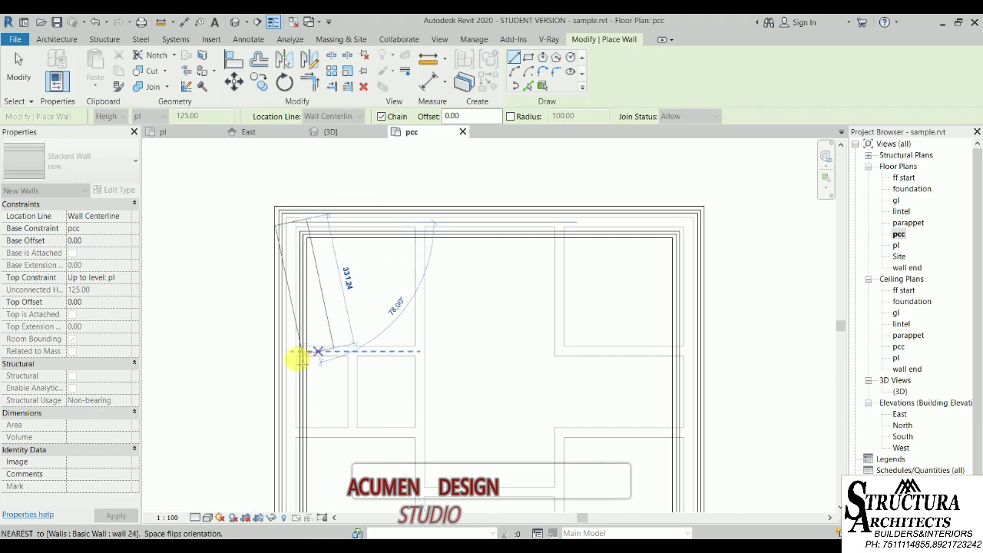
pyautogui.press('Escape')
pyautogui.press('Escape')
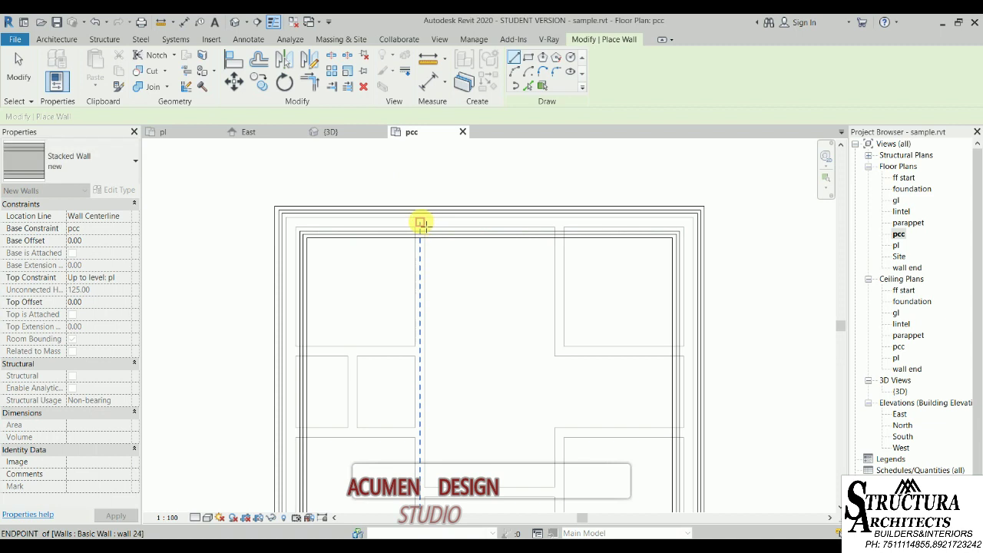
# - Draw two vertical stacked walls running from the top wall to the bottom edge
pyautogui.click(420, 223)
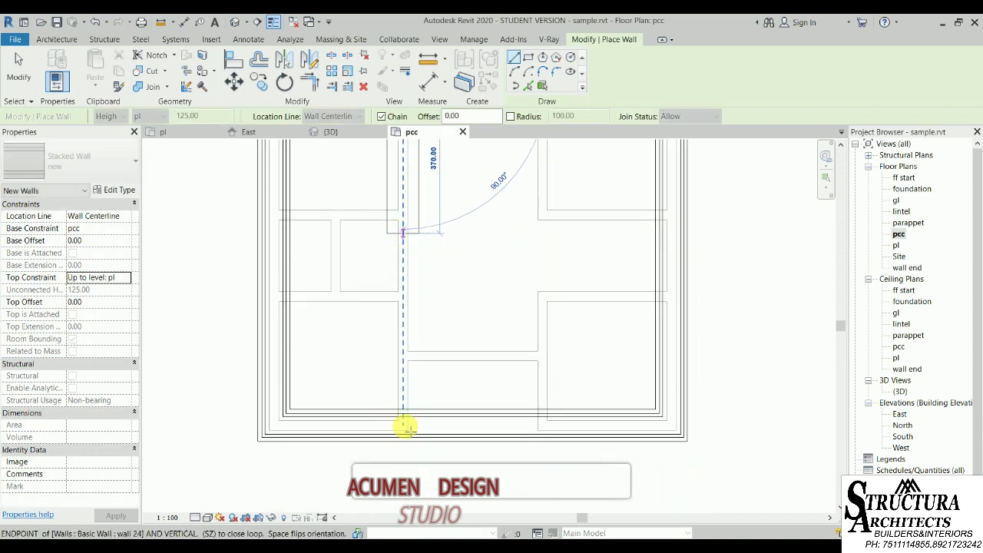
pyautogui.click(405, 427)
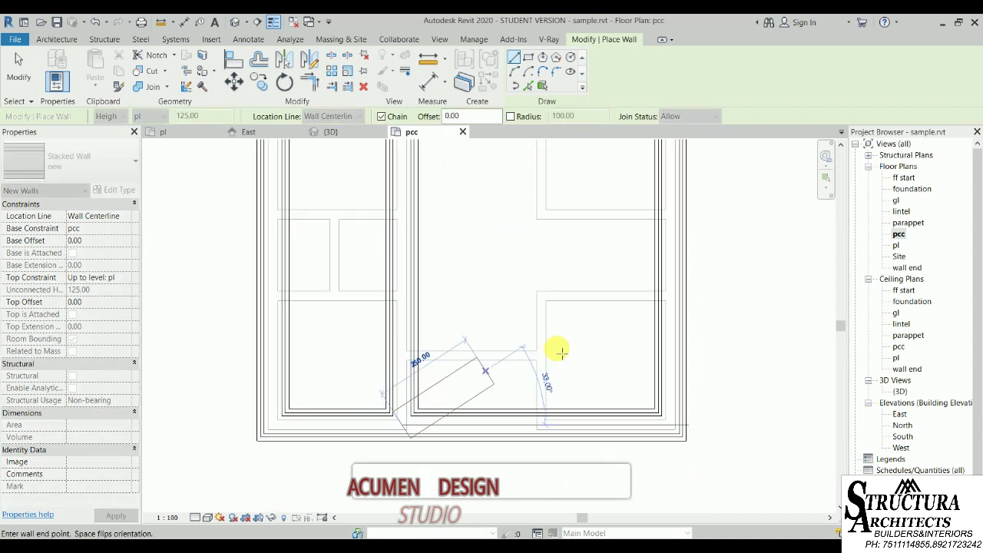
pyautogui.press('Escape')
pyautogui.moveTo(466, 345); pyautogui.dragTo(466, 357, button='middle')
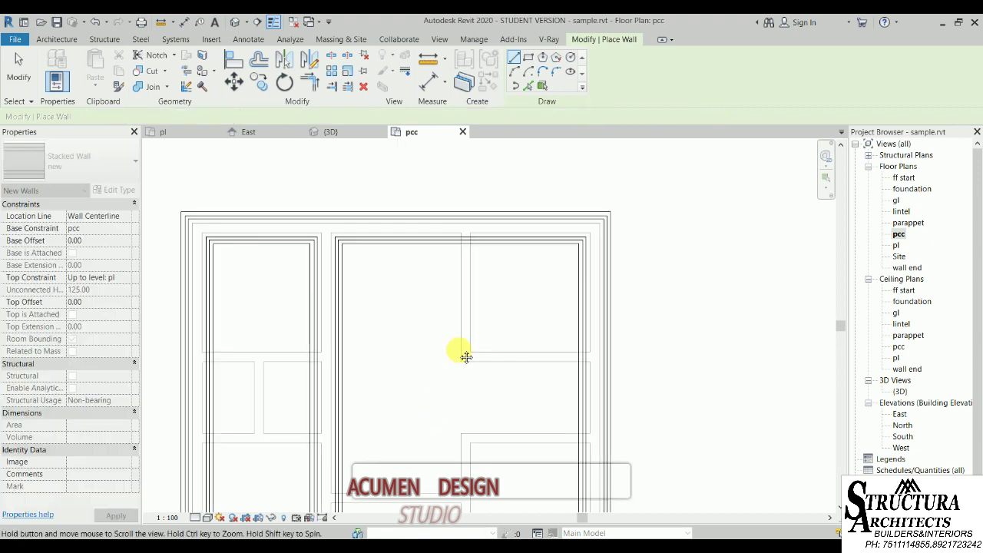
pyautogui.click(466, 240)
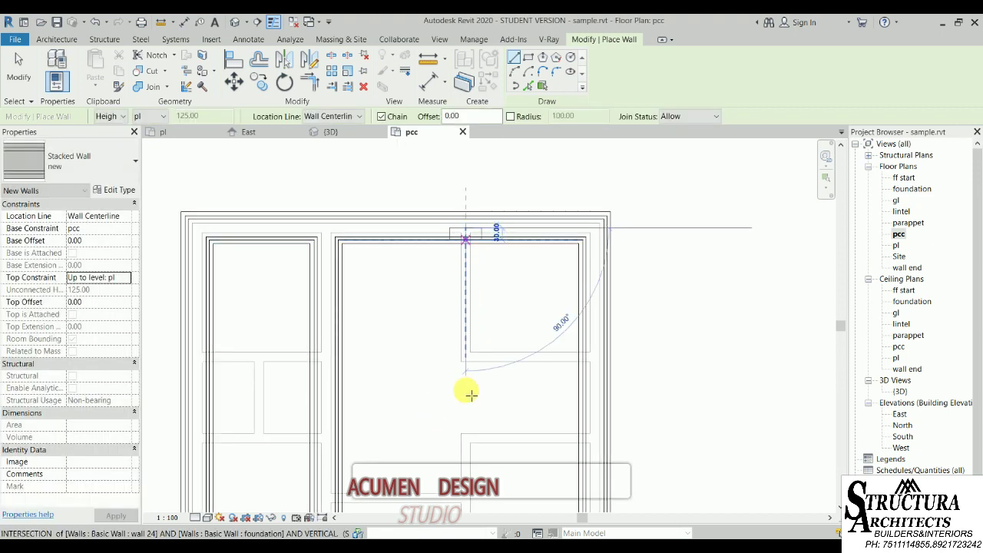
pyautogui.moveTo(470, 395); pyautogui.dragTo(468, 300, button='middle')
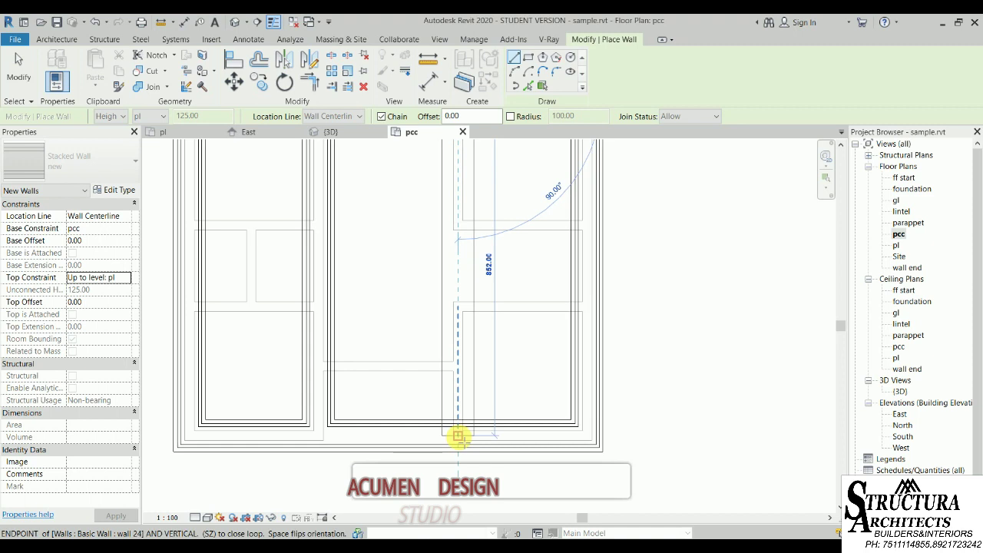
pyautogui.click(458, 437)
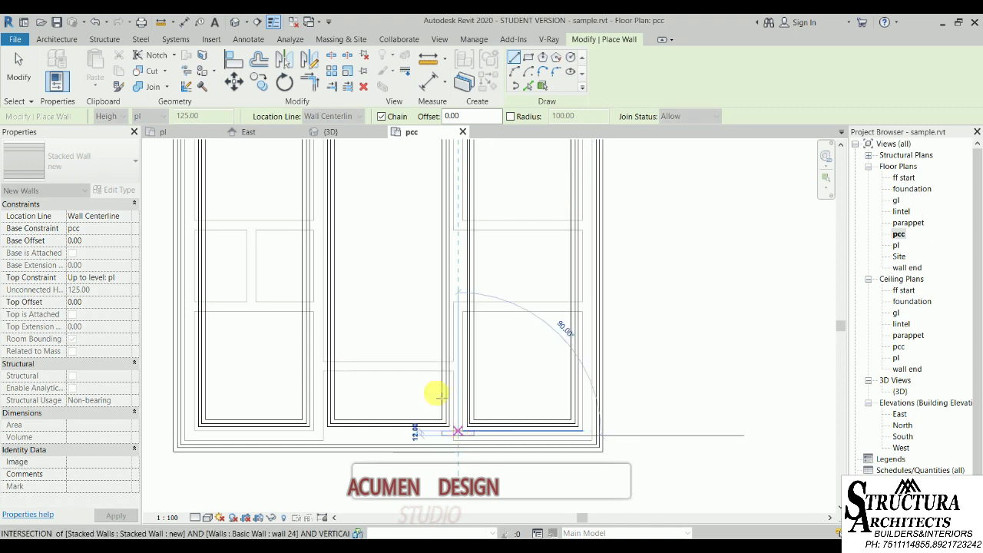
pyautogui.press('Escape')
# - Draw two parallel 324.00-long horizontal stacked walls on the left side
pyautogui.click(189, 226)
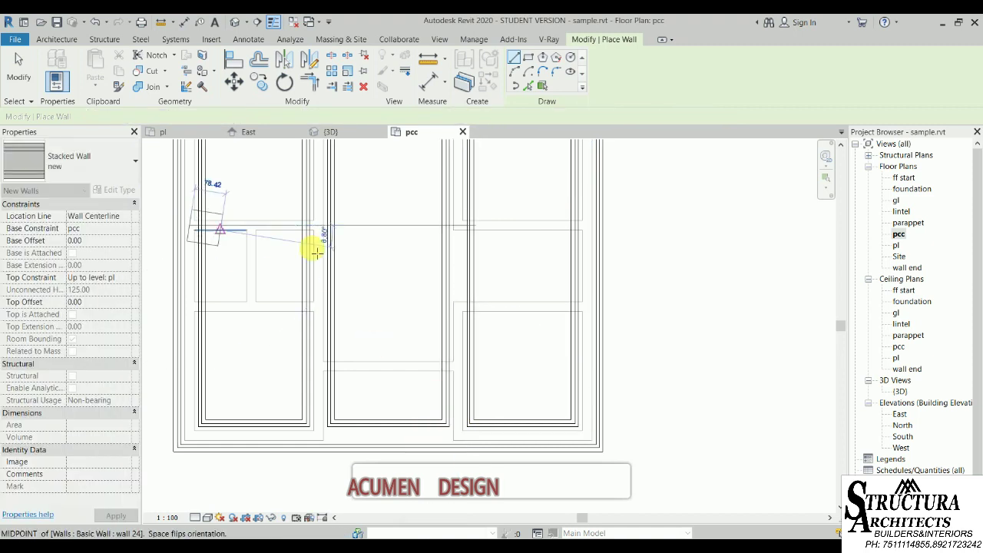
pyautogui.click(315, 225)
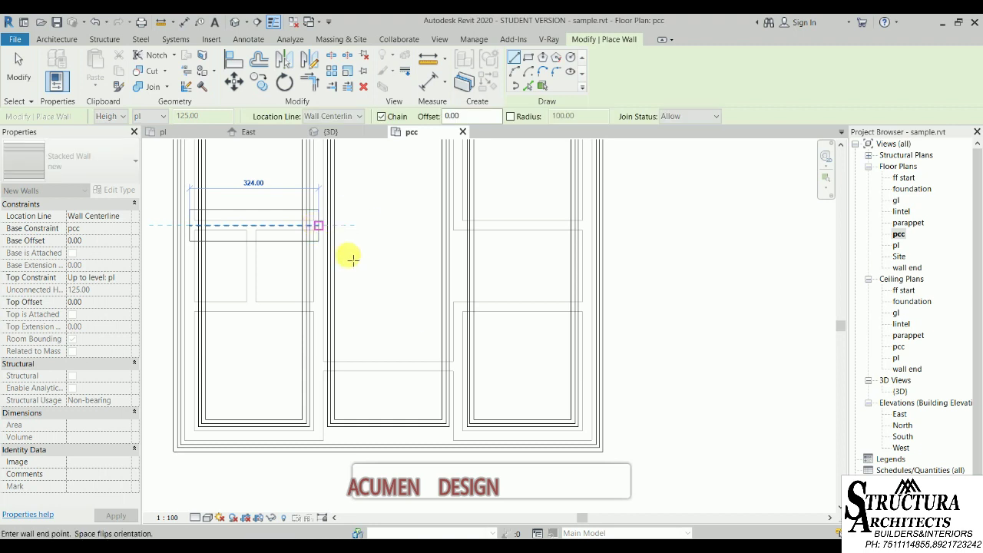
pyautogui.press('Escape')
pyautogui.click(190, 306)
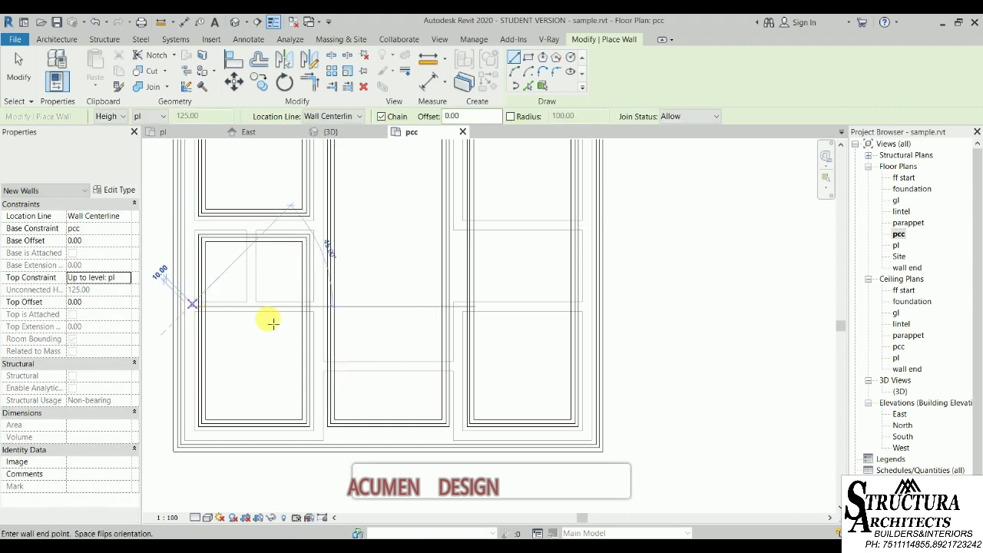
pyautogui.click(318, 307)
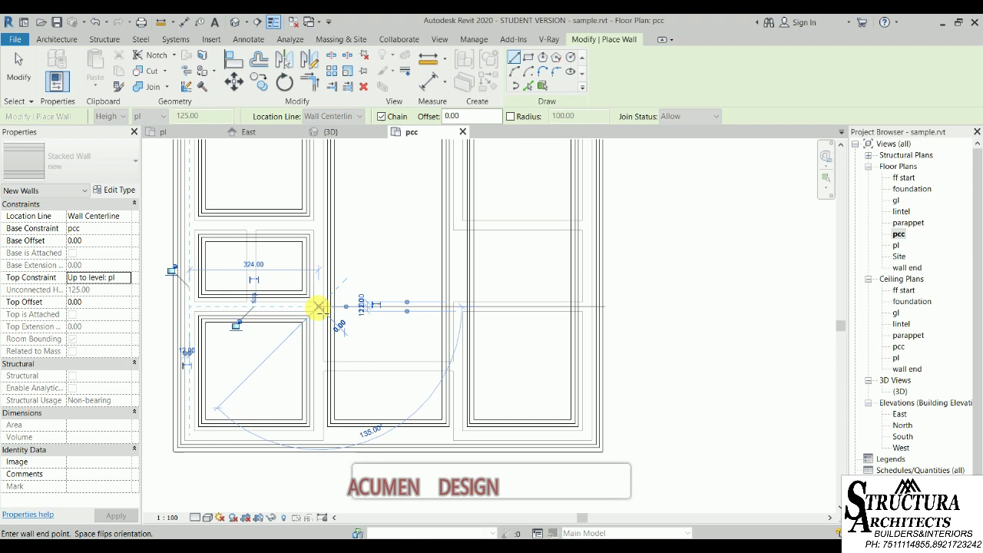
pyautogui.press('Escape')
# - Add a 204.00-long vertical stacked wall splitting the left room
pyautogui.click(251, 228)
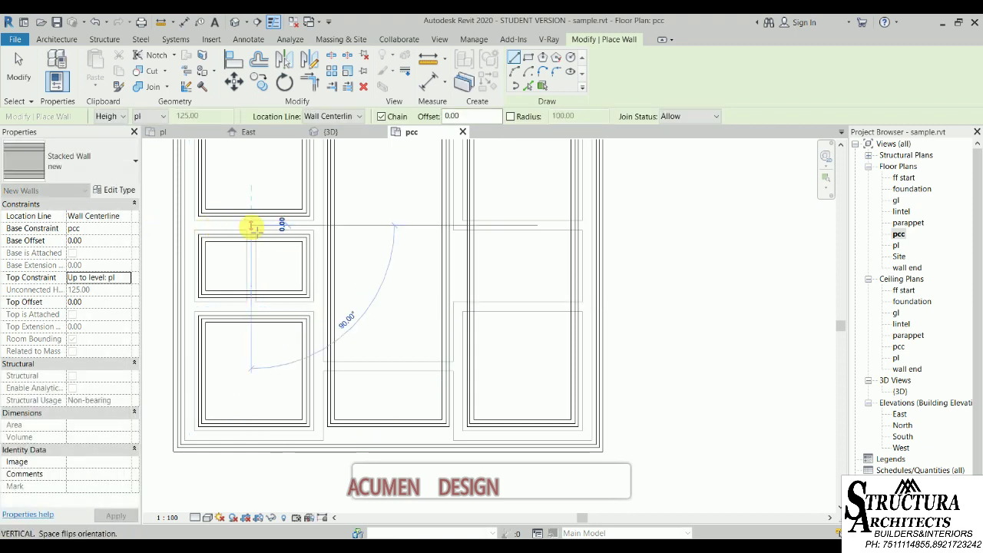
pyautogui.click(251, 305)
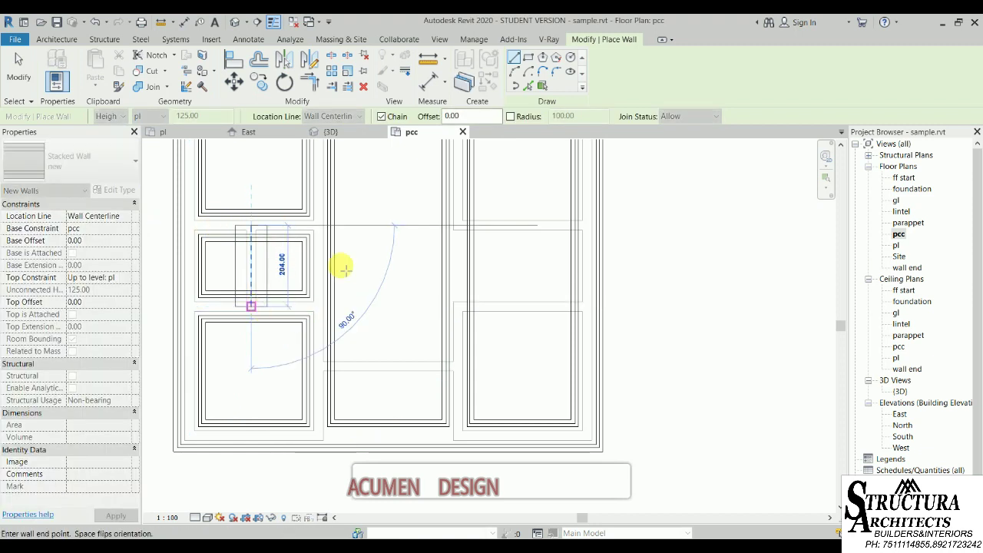
pyautogui.moveTo(377, 259); pyautogui.dragTo(378, 368, button='middle')
pyautogui.press('Escape')
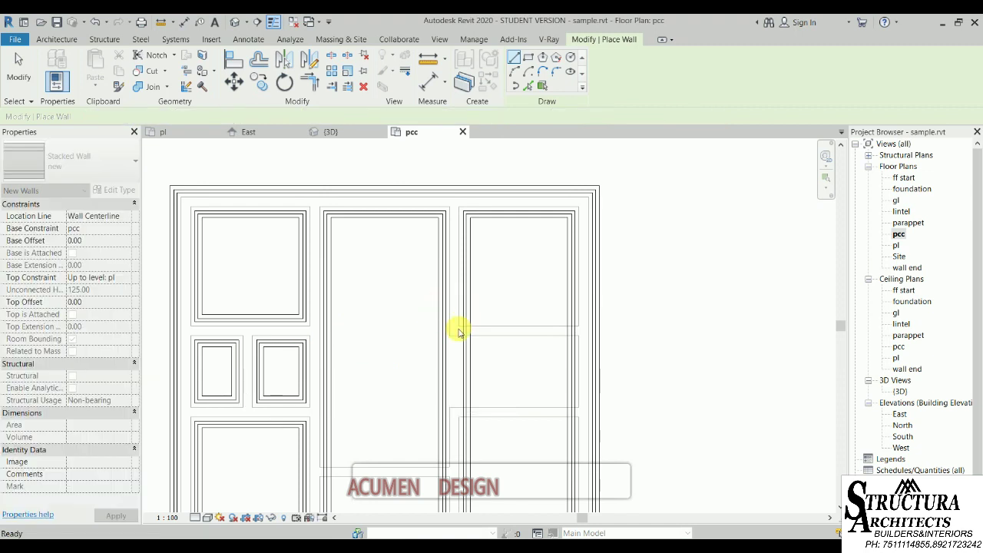
# - Draw a 324.00-long horizontal stacked wall across the right column
pyautogui.click(454, 330)
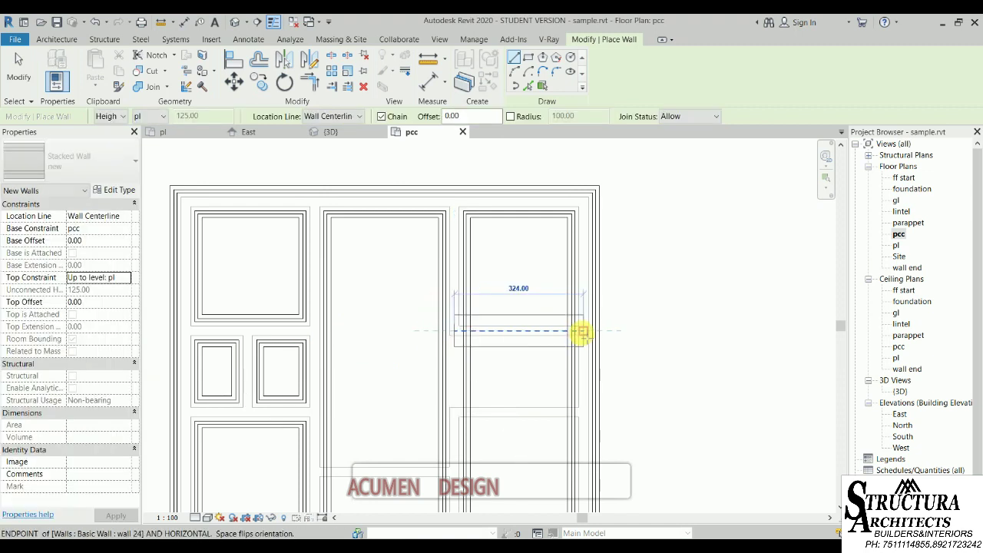
pyautogui.click(582, 331)
pyautogui.moveTo(480, 370); pyautogui.dragTo(472, 314, button='middle')
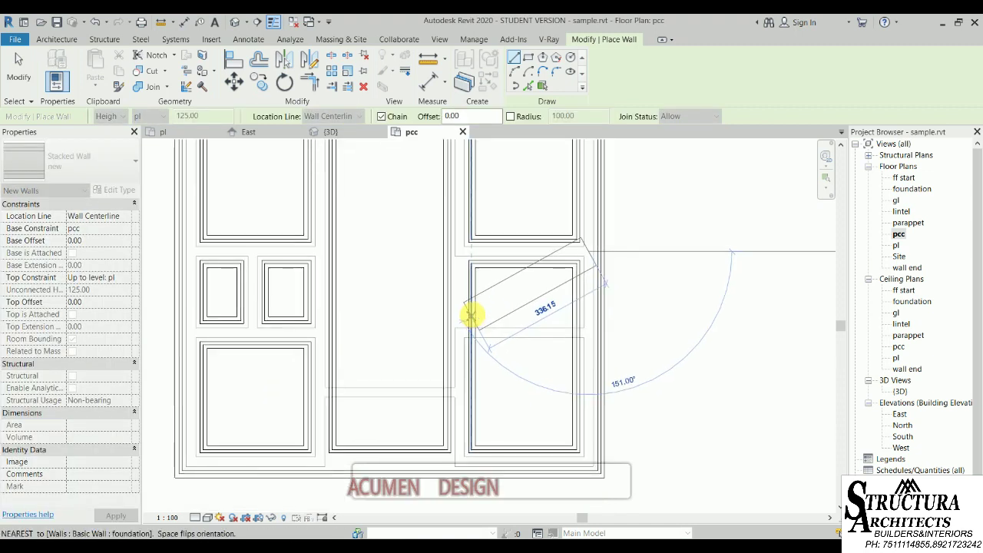
pyautogui.press('Escape')
pyautogui.click(459, 335)
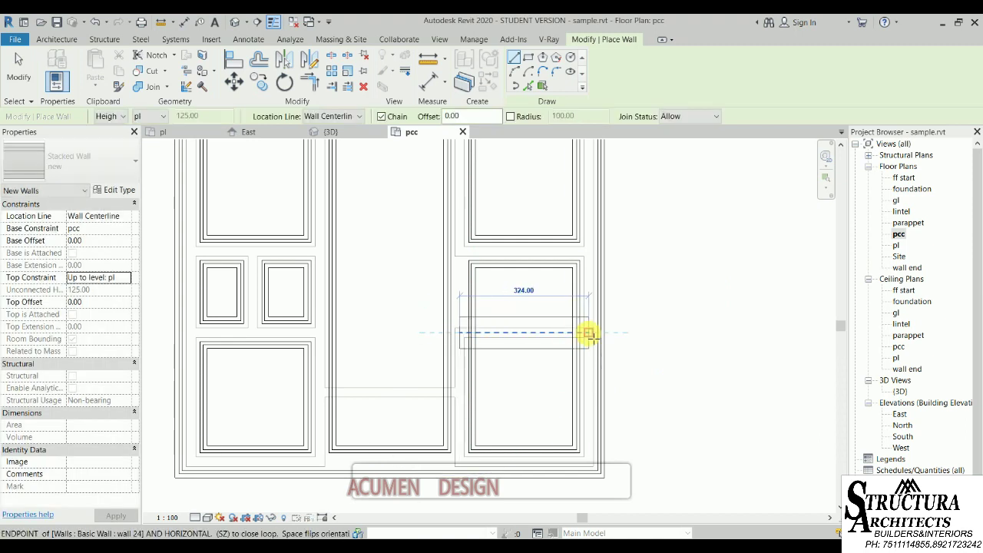
pyautogui.click(588, 332)
# - Exit wall drawing and select the existing 324.00 stacked wall between rooms
pyautogui.press('Escape')
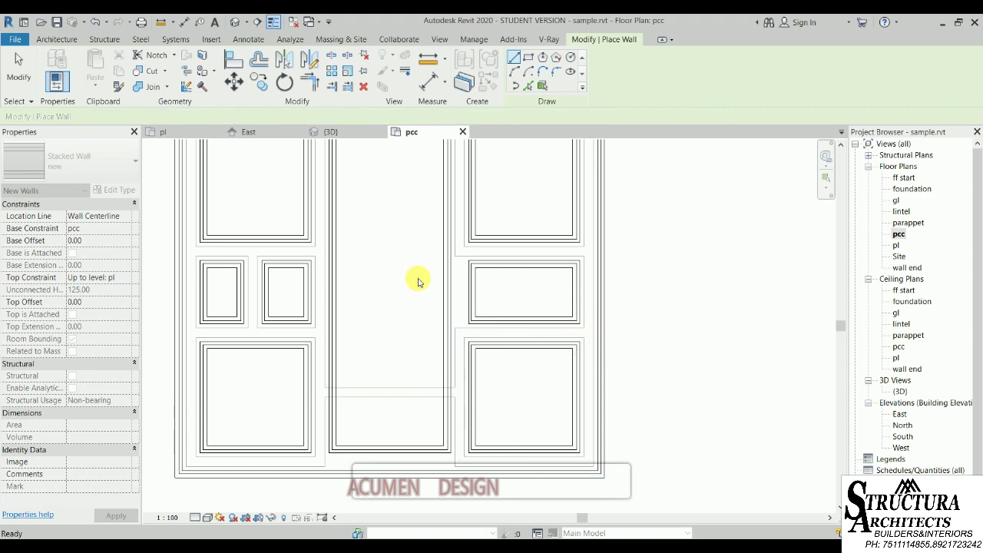
pyautogui.press('Escape')
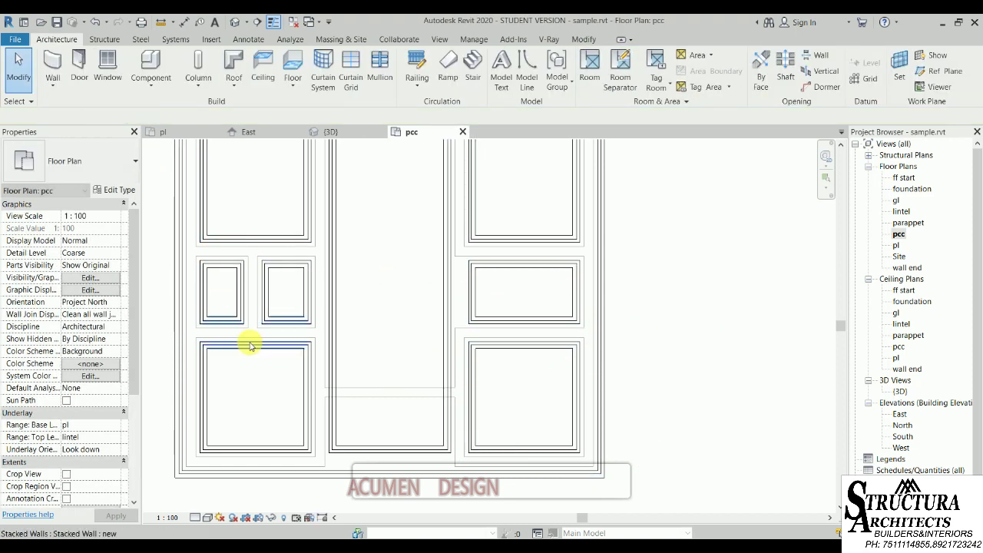
pyautogui.click(245, 349)
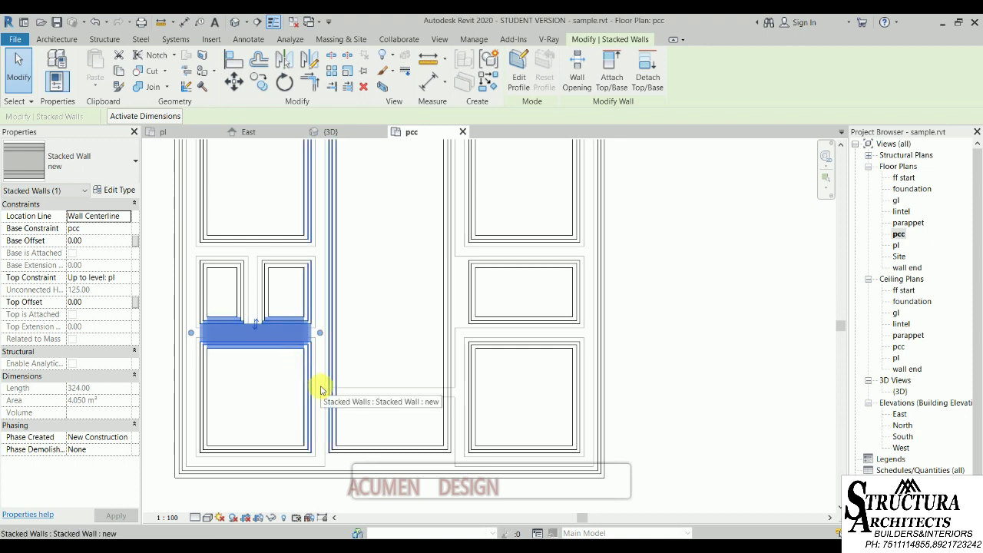
pyautogui.click(281, 366)
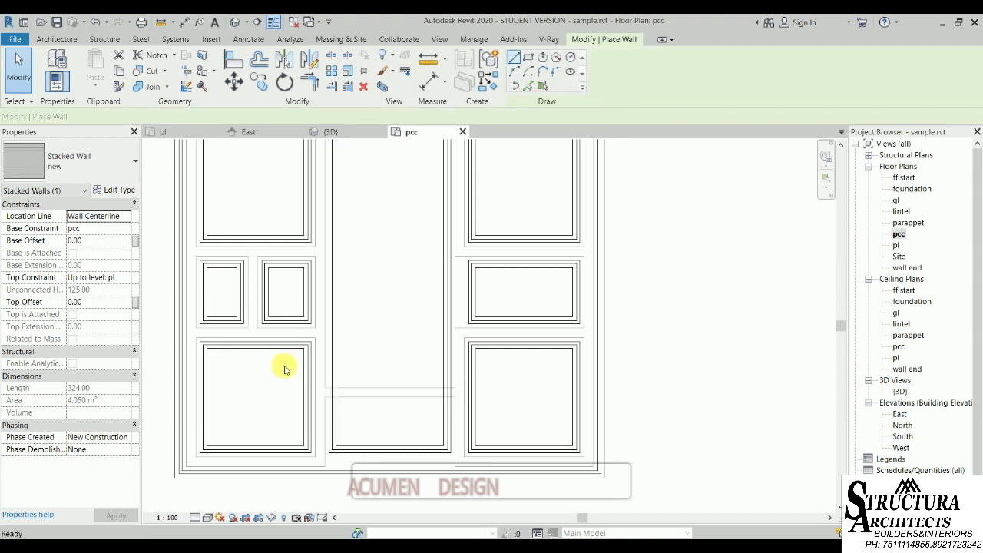
pyautogui.click(272, 346)
pyautogui.rightClick(274, 347)
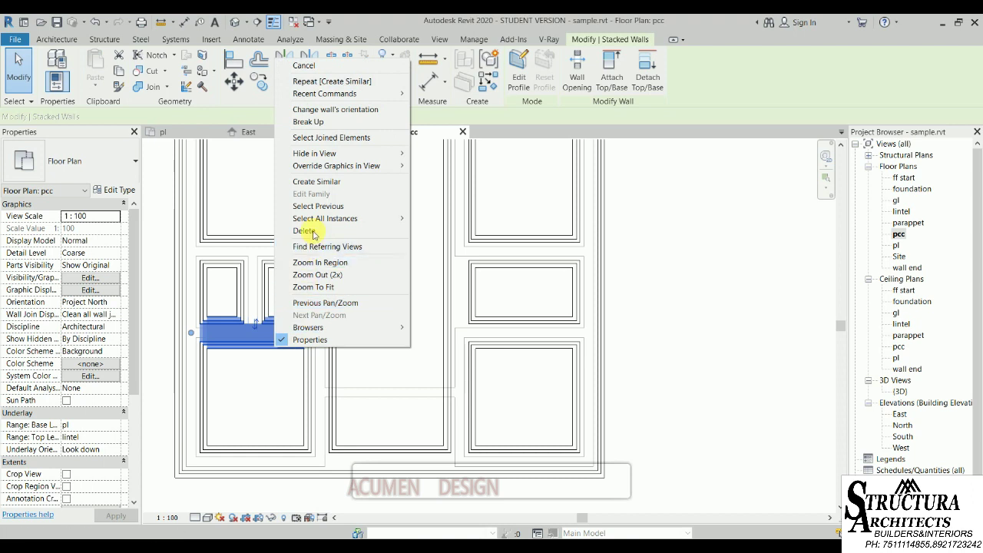
pyautogui.press('Escape')
# - Use Create Similar (cs) to draw a 350.00-long stacked wall at the bottom centre
pyautogui.press('cs')
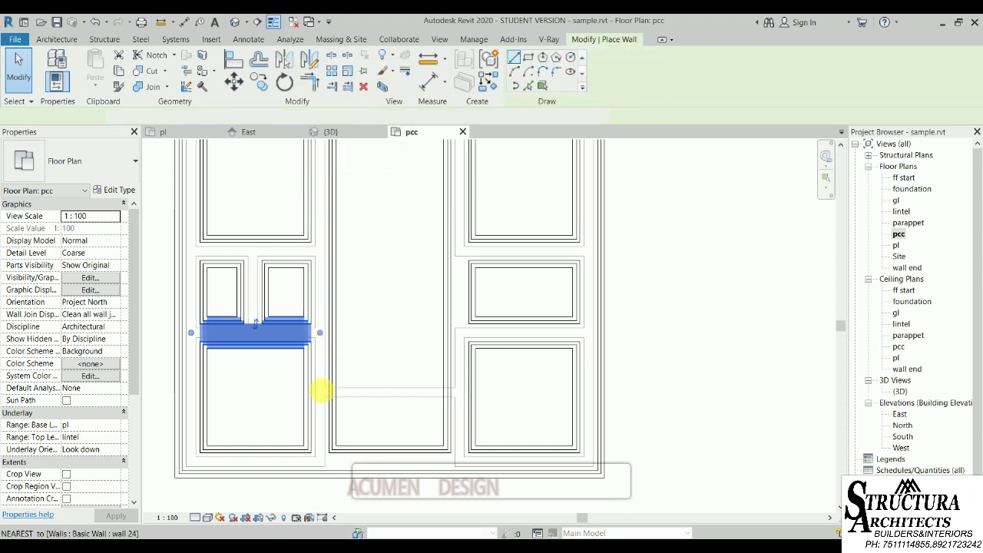
pyautogui.click(321, 392)
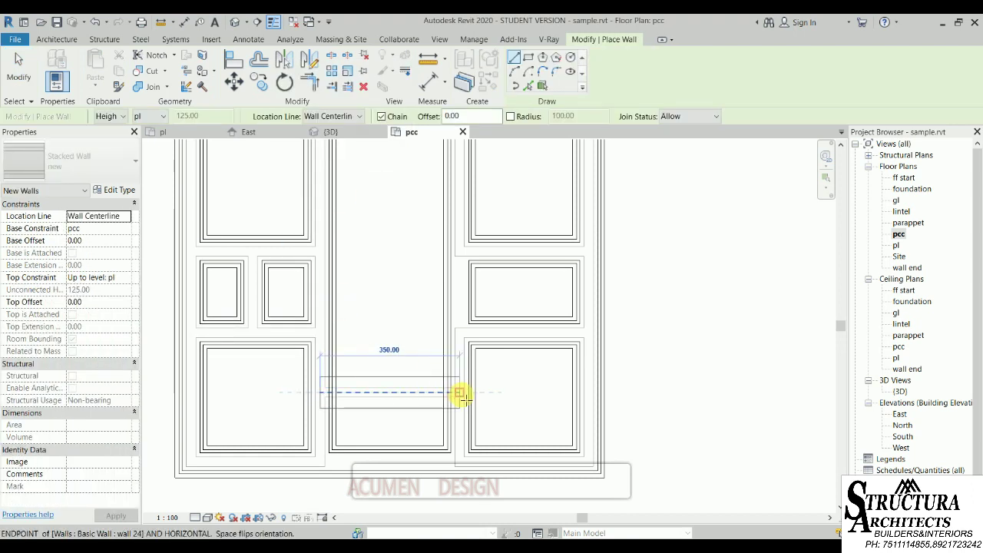
pyautogui.click(459, 393)
pyautogui.press('Escape')
pyautogui.press('Escape')
pyautogui.scroll(-2, 384, 297)
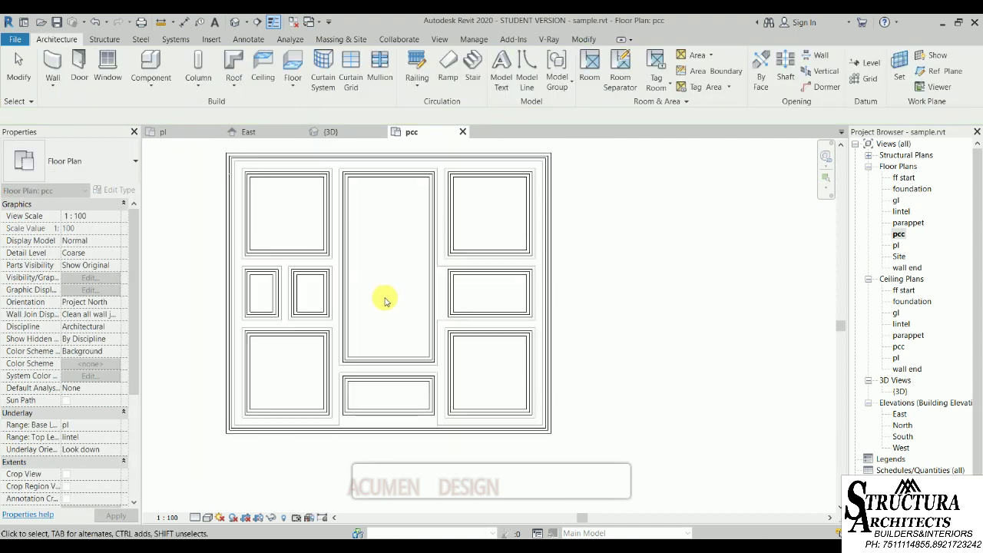
pyautogui.scroll(-1, 445, 327)
pyautogui.scroll(1, 442, 322)
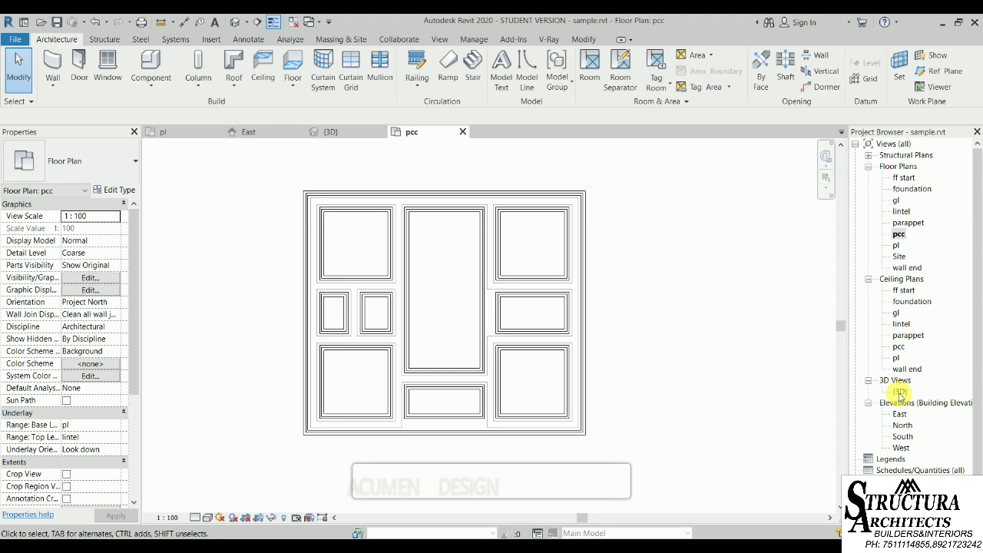
# - Open the {3D} view and orbit to a corner view of the stacked walls
pyautogui.doubleClick(901, 393)
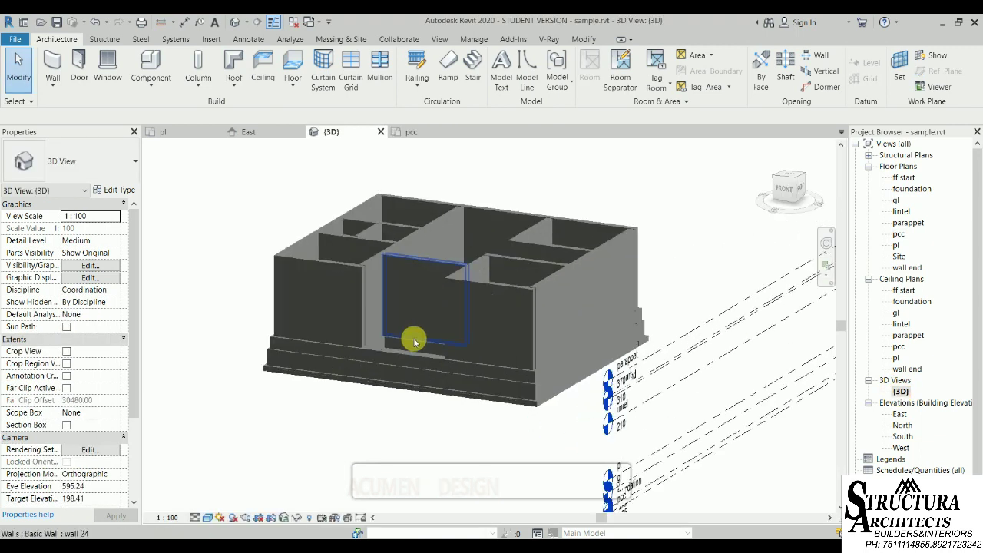
pyautogui.scroll(3, 373, 355)
pyautogui.scroll(2, 422, 374)
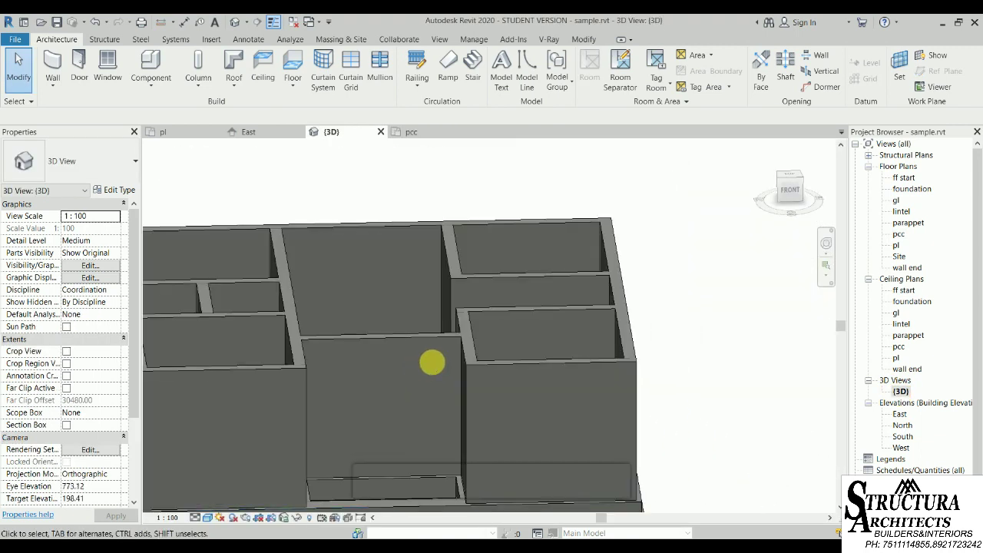
pyautogui.scroll(-3, 431, 363)
pyautogui.moveTo(461, 314)
pyautogui.keyDown('shift'); pyautogui.mouseDown(button='middle')
pyautogui.moveTo(500, 341)
pyautogui.moveTo(495, 315)
pyautogui.moveTo(441, 391)
pyautogui.moveTo(487, 404)
pyautogui.moveTo(468, 351)
pyautogui.moveTo(496, 162)
pyautogui.moveTo(435, 309)
pyautogui.moveTo(553, 342)
pyautogui.moveTo(474, 330)
pyautogui.moveTo(508, 398)
pyautogui.moveTo(504, 377)
pyautogui.moveTo(384, 213)
pyautogui.moveTo(433, 340)
pyautogui.mouseUp(button='middle'); pyautogui.keyUp('shift')
pyautogui.scroll(-2, 466, 340)
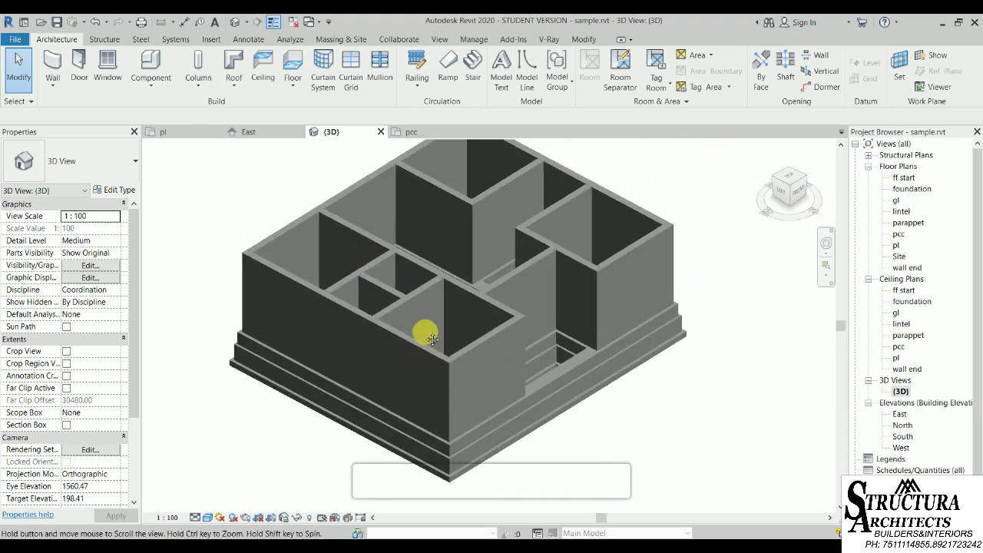